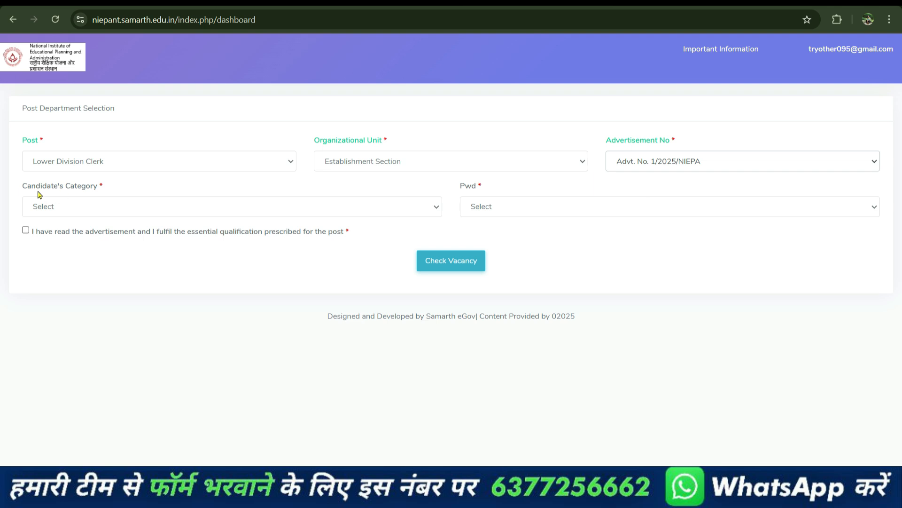
- Set the candidate's category to SC and the Pwd option to Not Applicable
click(73, 207)
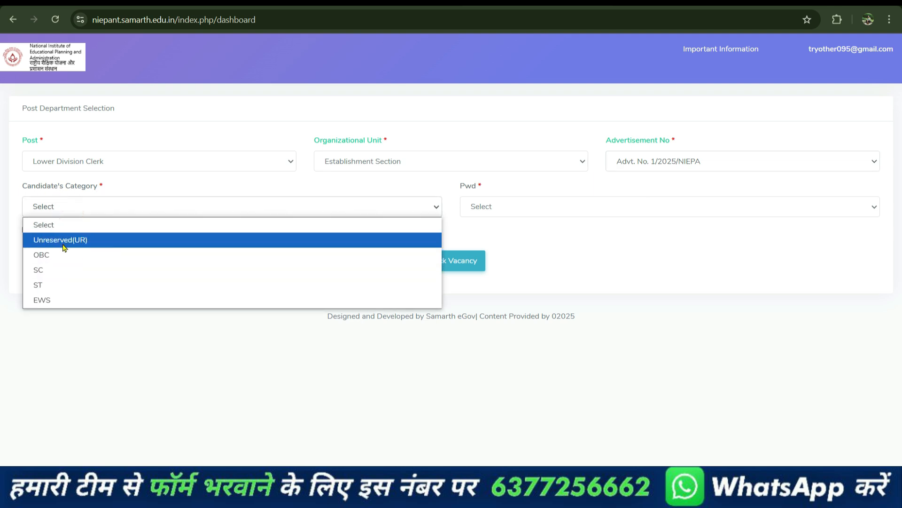
click(67, 271)
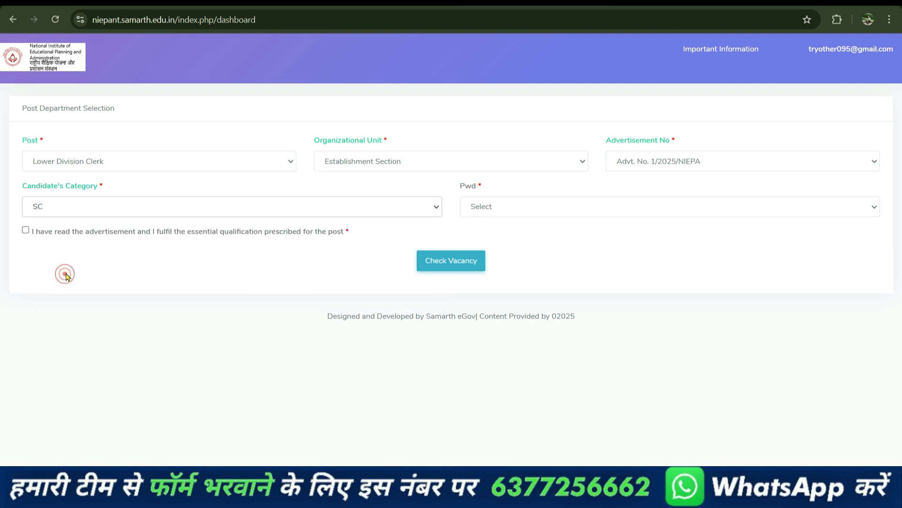
click(503, 206)
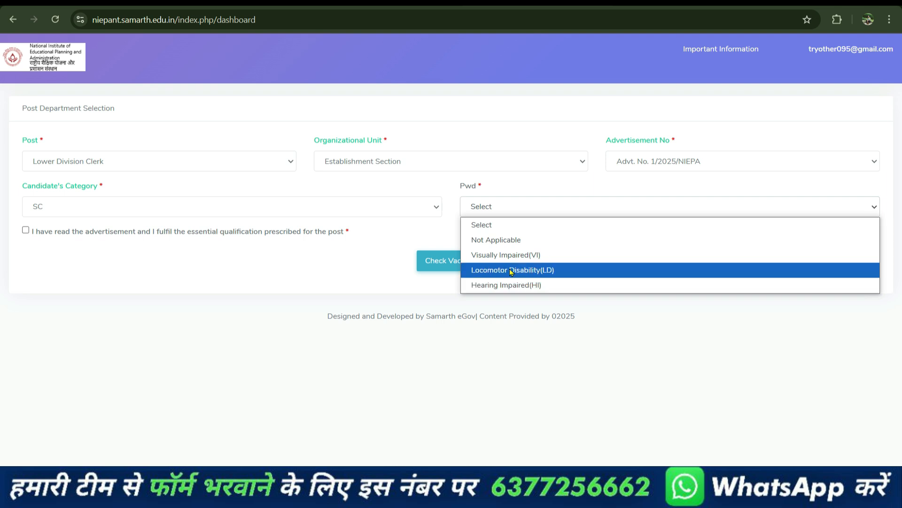
click(498, 243)
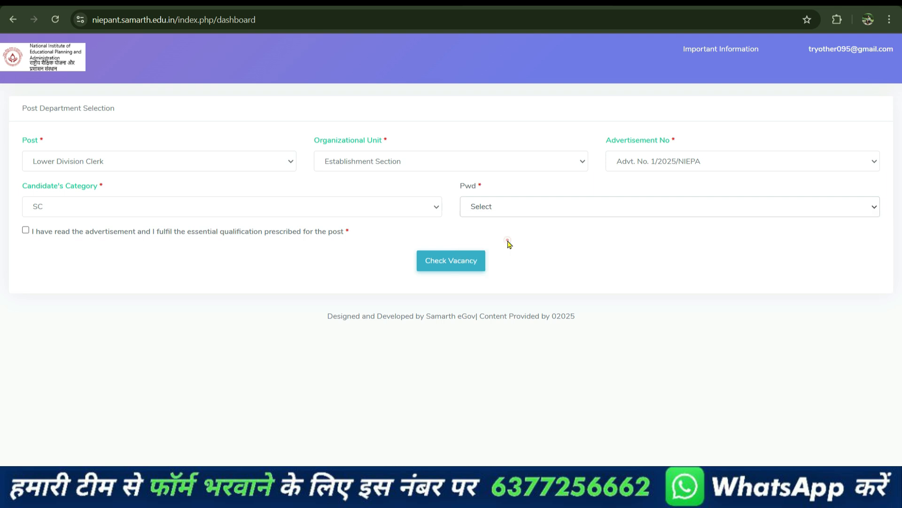
- Change the candidate's category to OBC, accept the essential qualification declaration and apply for the post
click(26, 231)
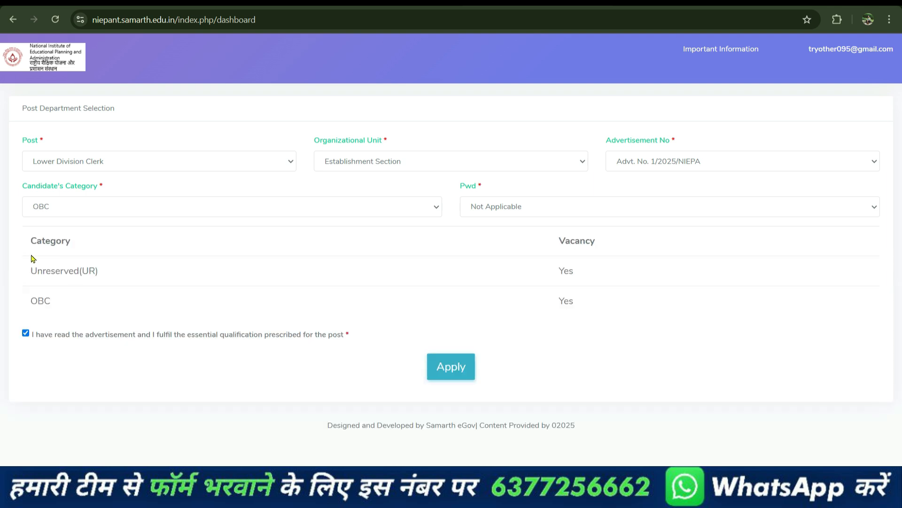
double_click(31, 243)
click(169, 240)
click(448, 373)
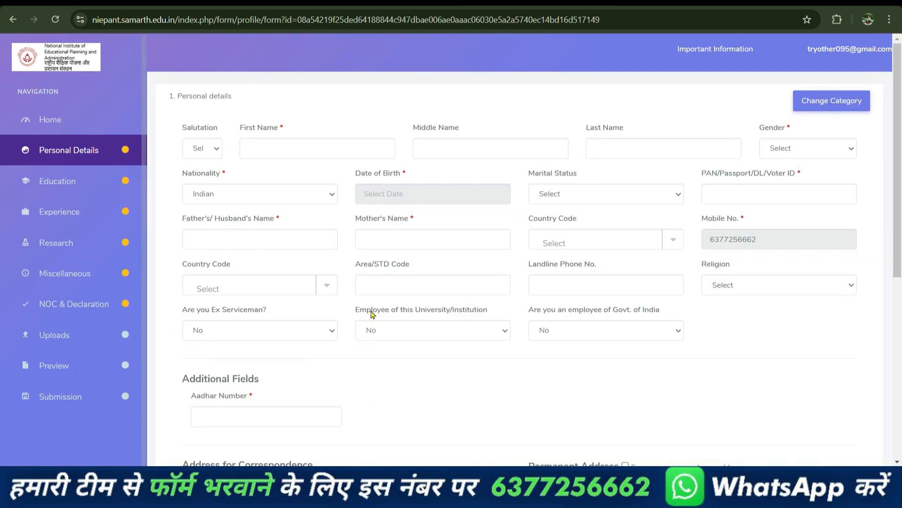
- In the personal details, set the salutation to Mr., the gender to Male and the nationality to Indian
scroll(541, 306, down, 6)
scroll(541, 305, up, 6)
click(198, 148)
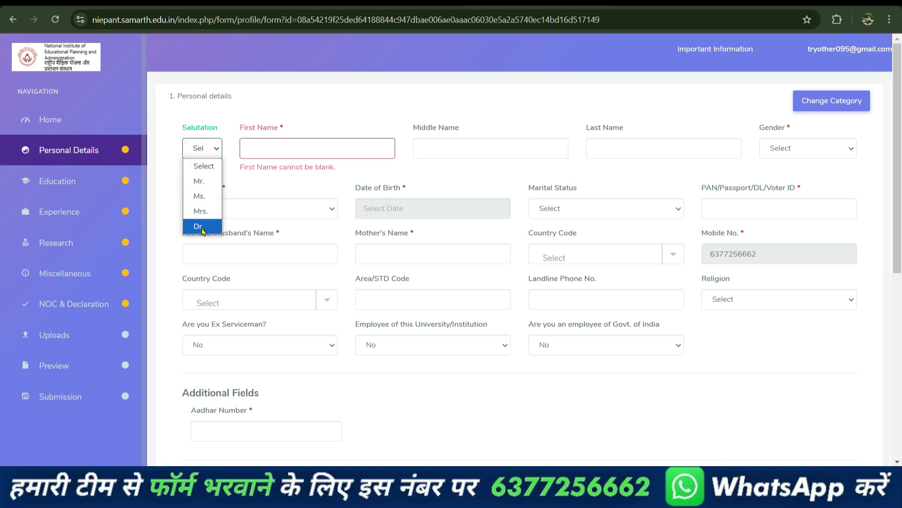
click(195, 181)
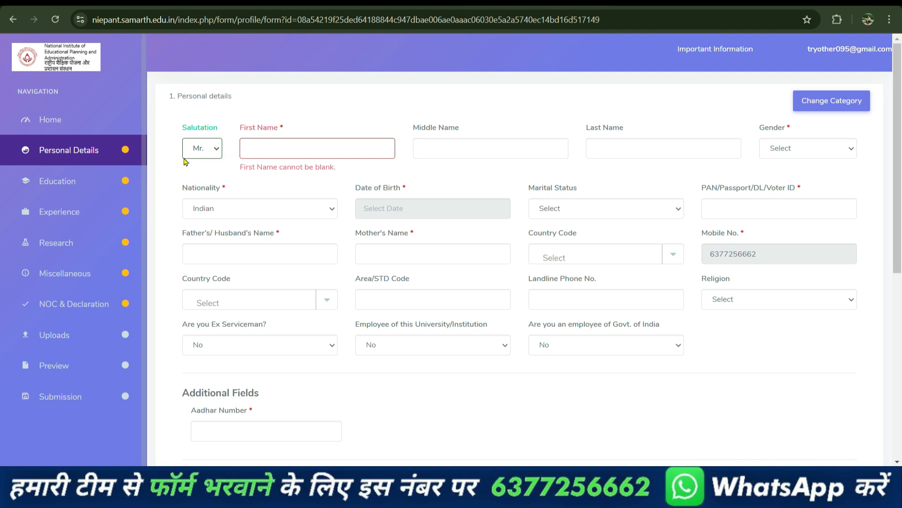
click(273, 153)
click(788, 148)
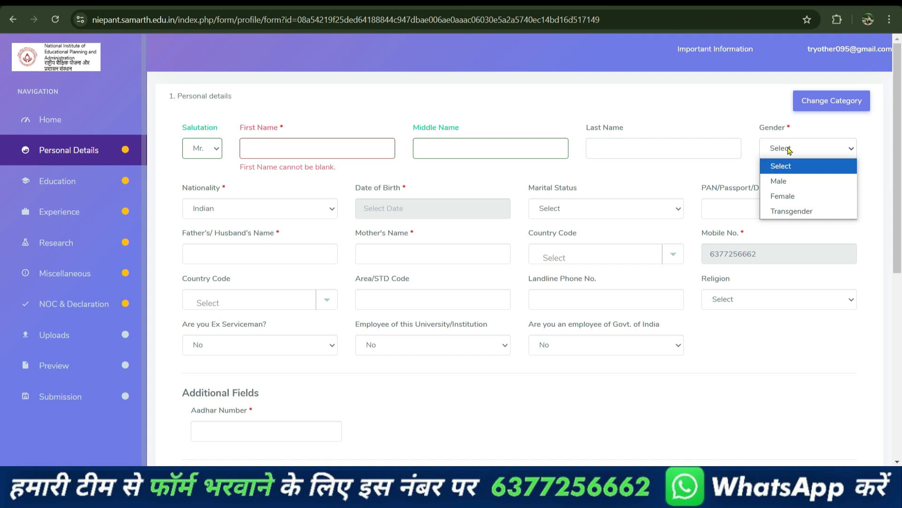
click(785, 182)
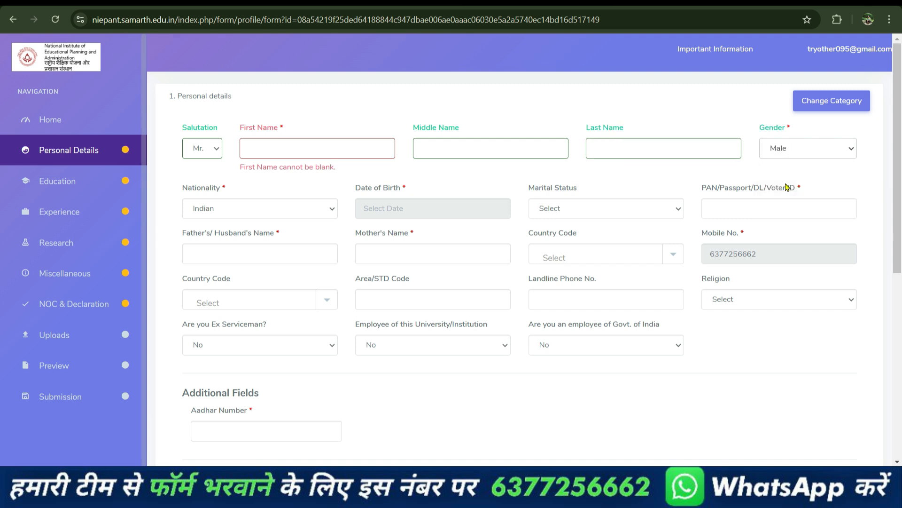
click(211, 210)
click(209, 227)
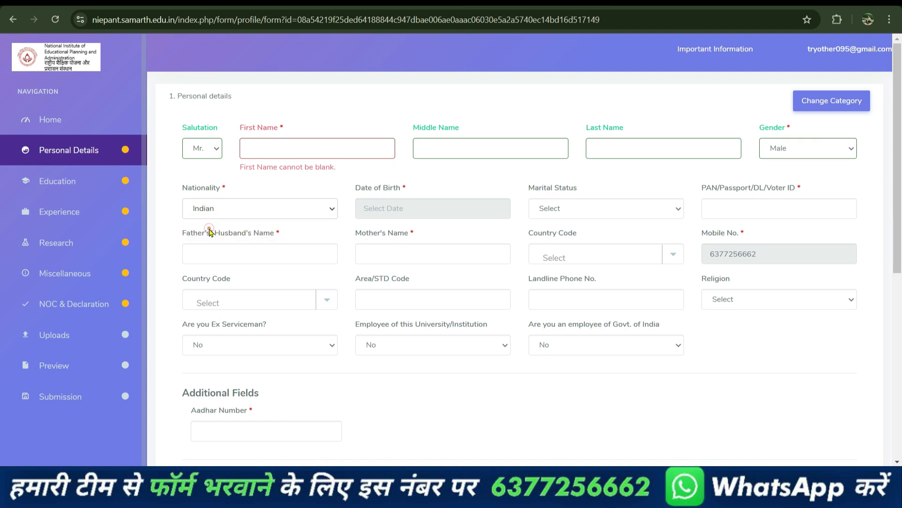
- Consult the recruitment article on formdekho.com and fill in the applicant's date of birth in the personal details
click(383, 207)
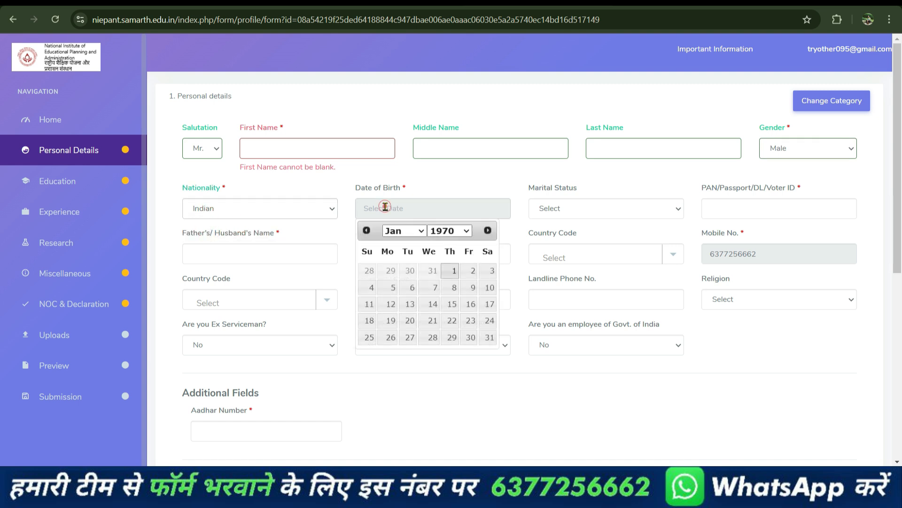
click(448, 230)
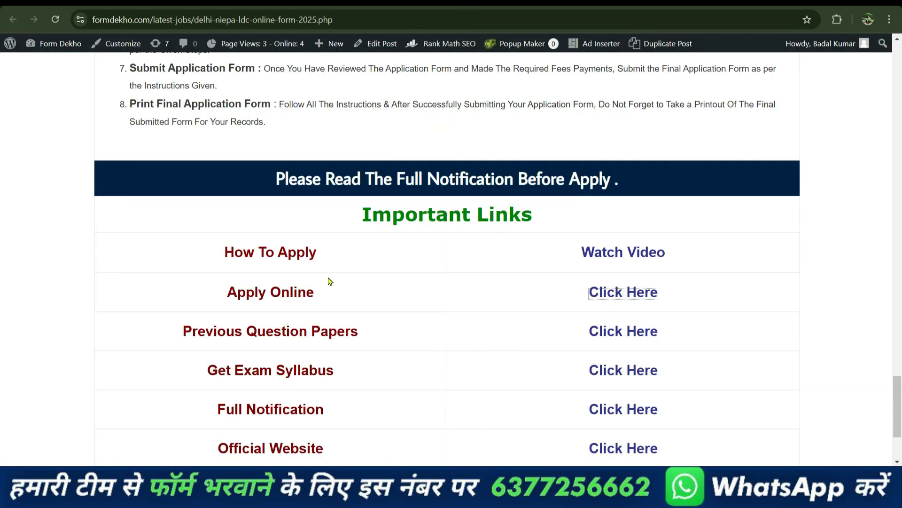
scroll(328, 282, up, 5)
scroll(318, 289, up, 15)
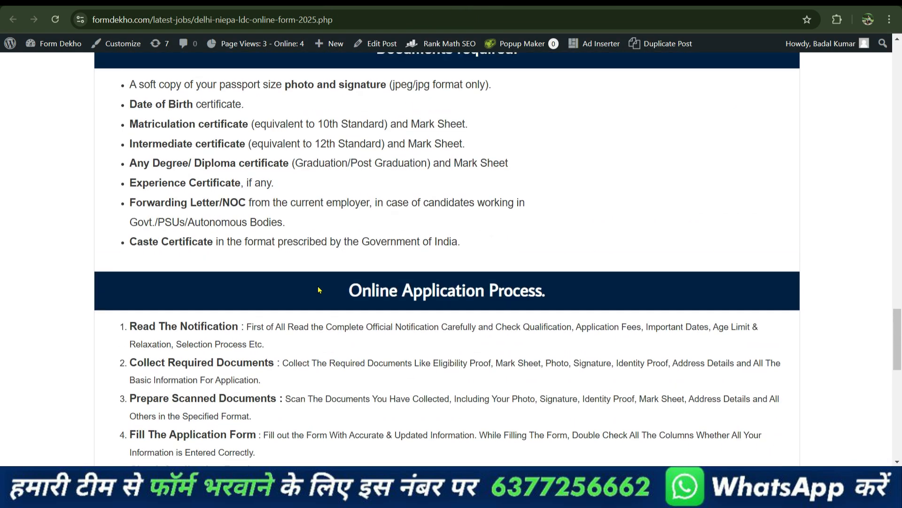
scroll(318, 289, up, 10)
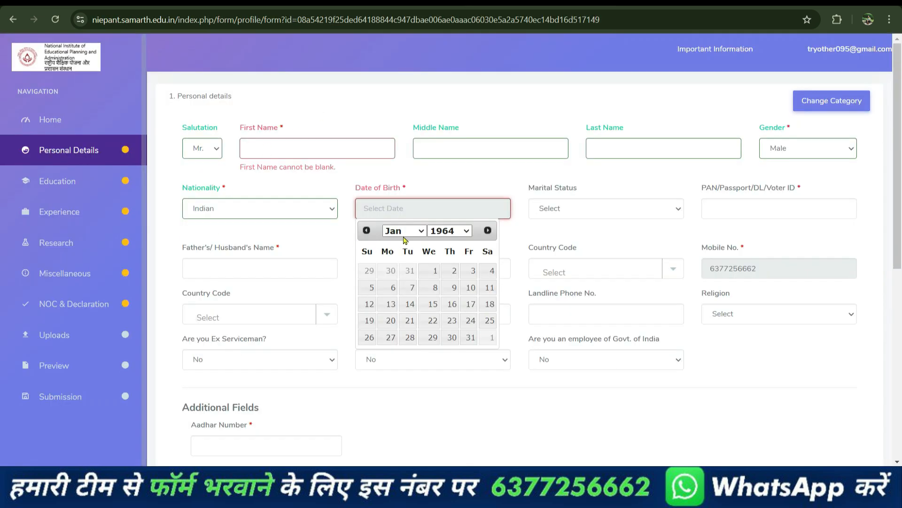
click(449, 232)
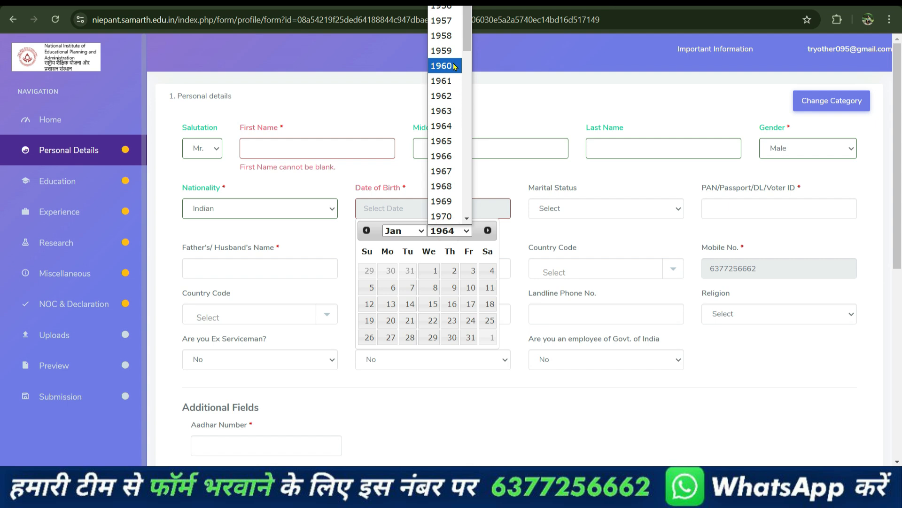
scroll(450, 94, down, 5)
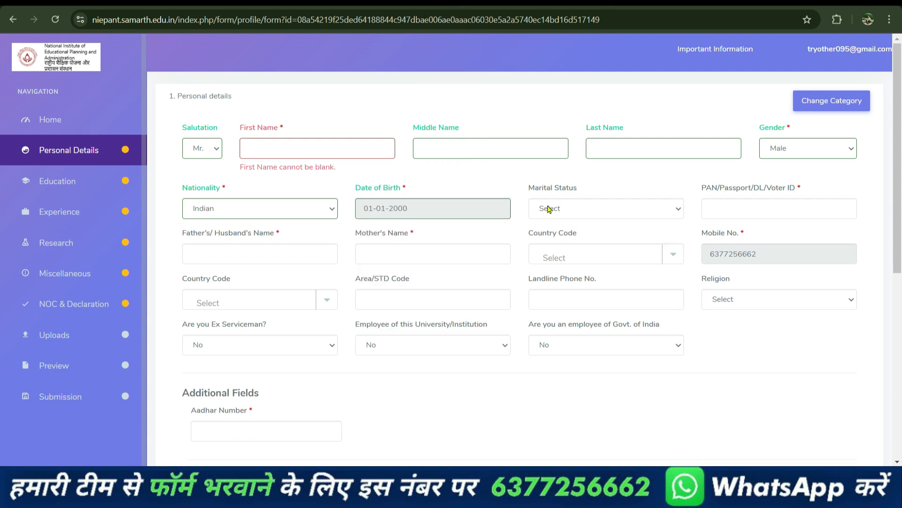
- Set the applicant's marital status to Single
click(566, 210)
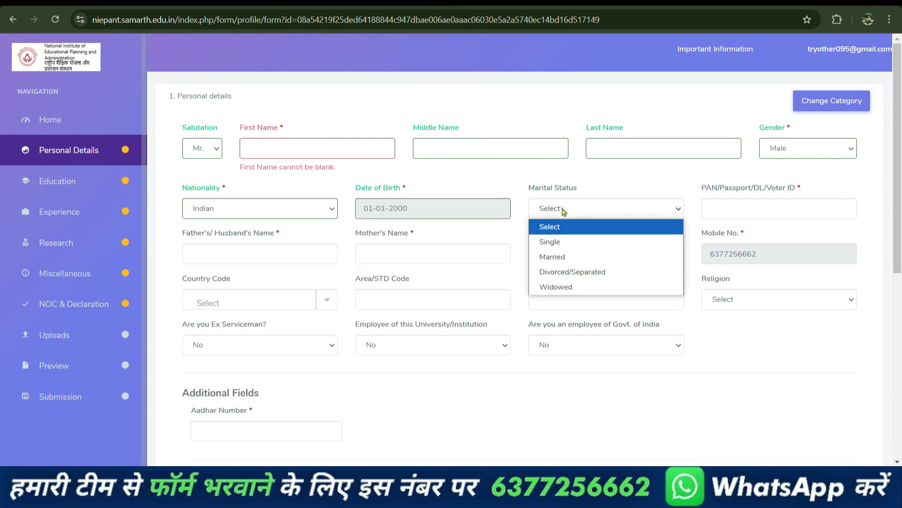
click(563, 257)
click(567, 210)
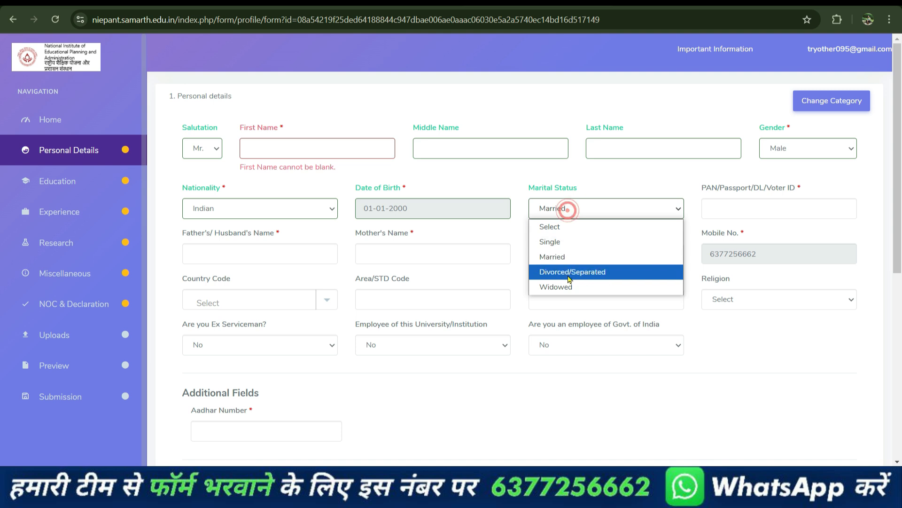
click(582, 207)
click(578, 207)
click(568, 239)
click(569, 241)
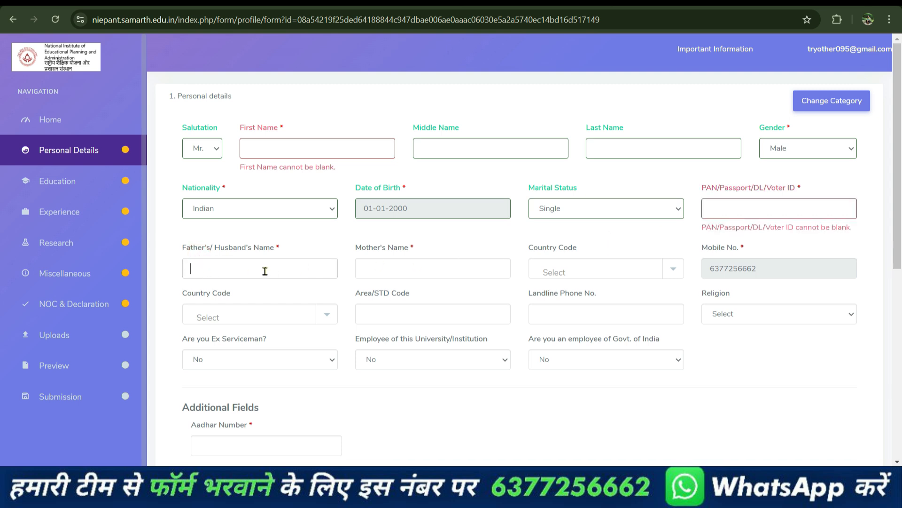
- Set the country codes for both the mobile number and the landline to India (91)
click(414, 272)
click(481, 252)
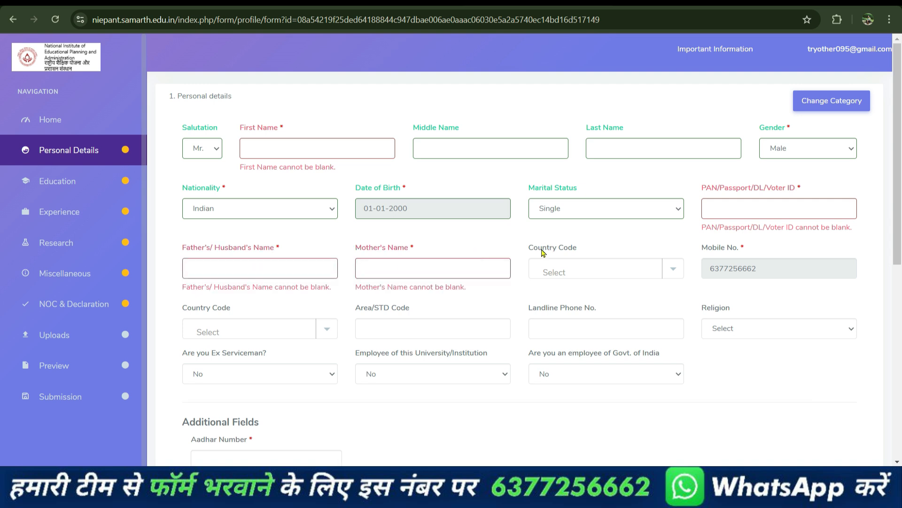
click(575, 264)
text(i)
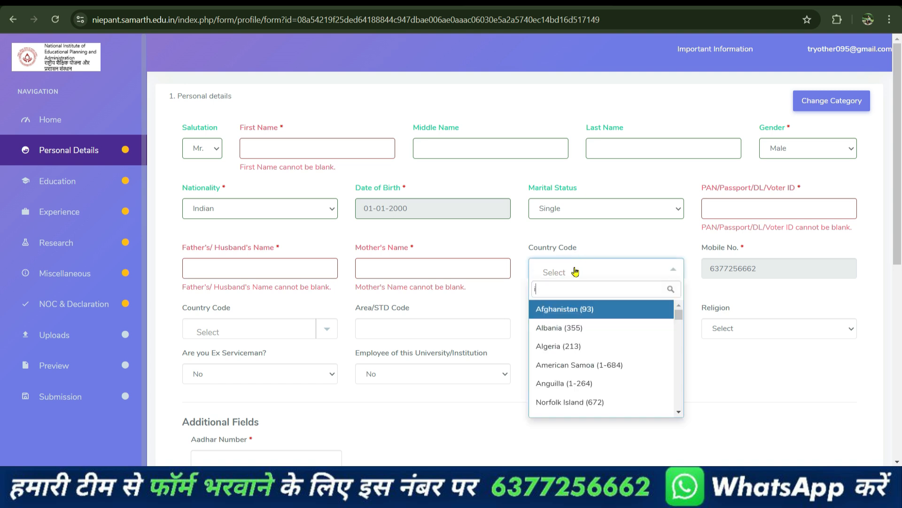
text(ndi)
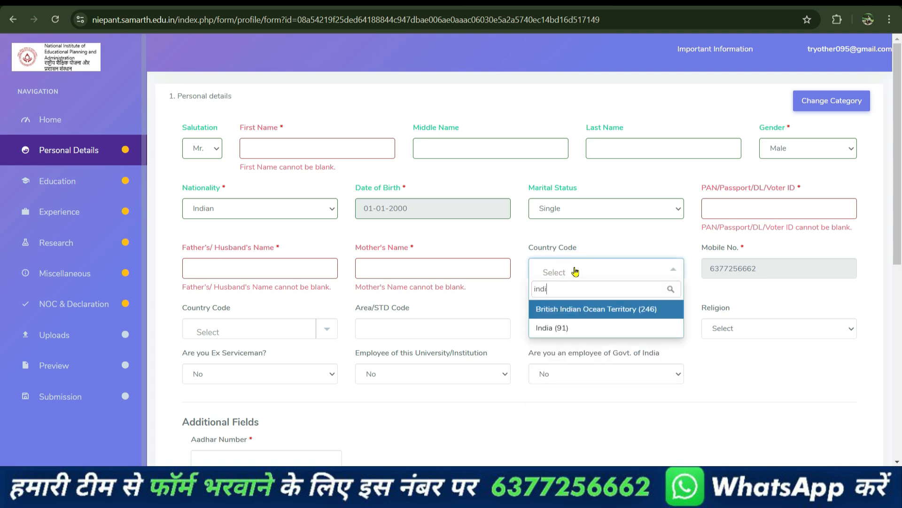
click(572, 328)
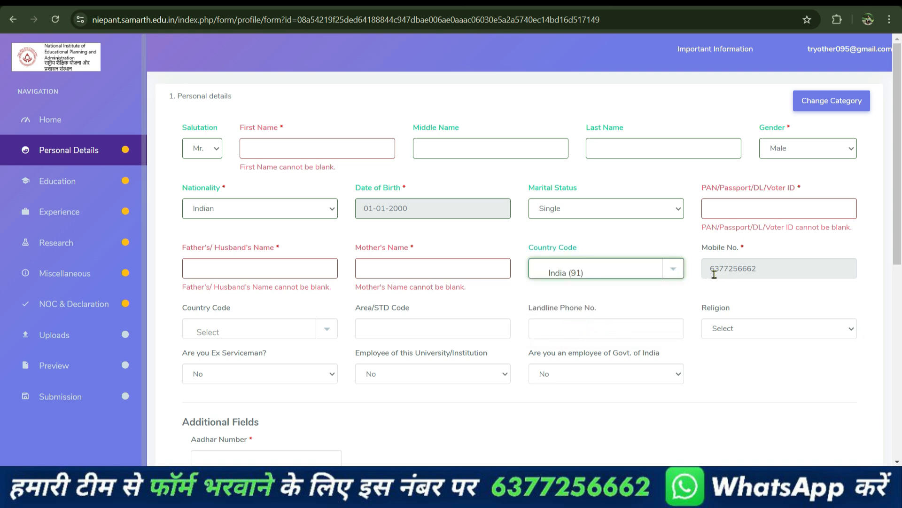
click(217, 329)
text(indi)
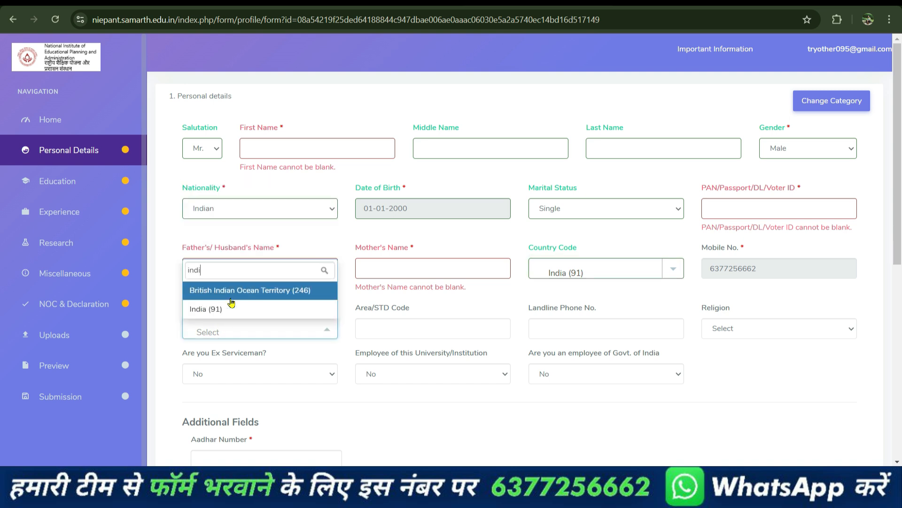
click(234, 308)
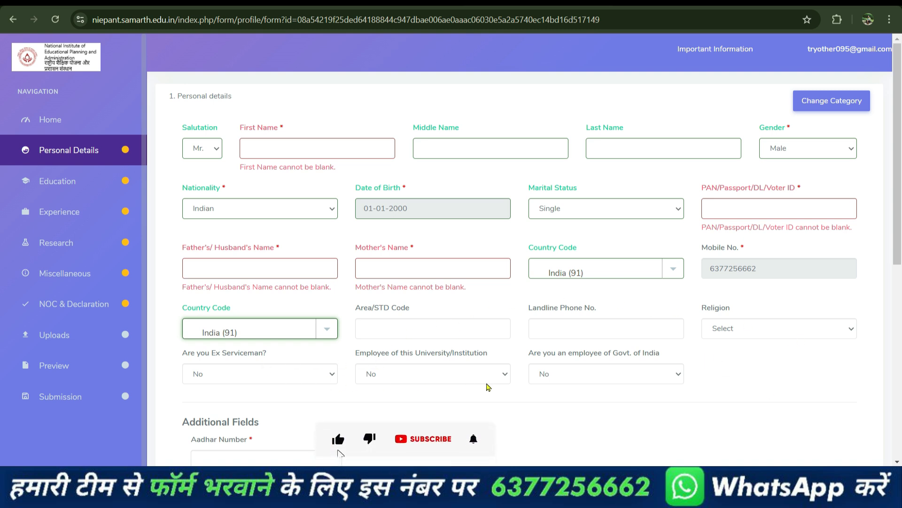
- Set the religion to Hindu and keep the ex-serviceman answer as No
click(724, 334)
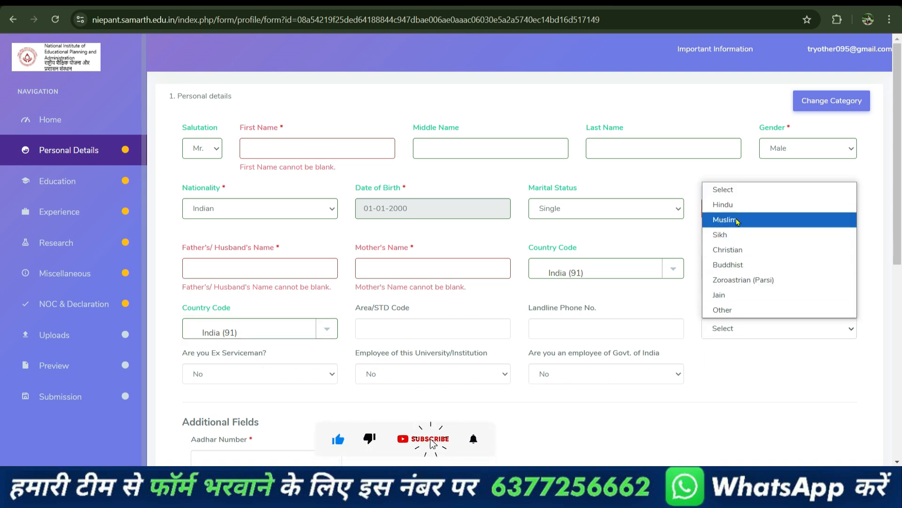
click(734, 205)
click(213, 376)
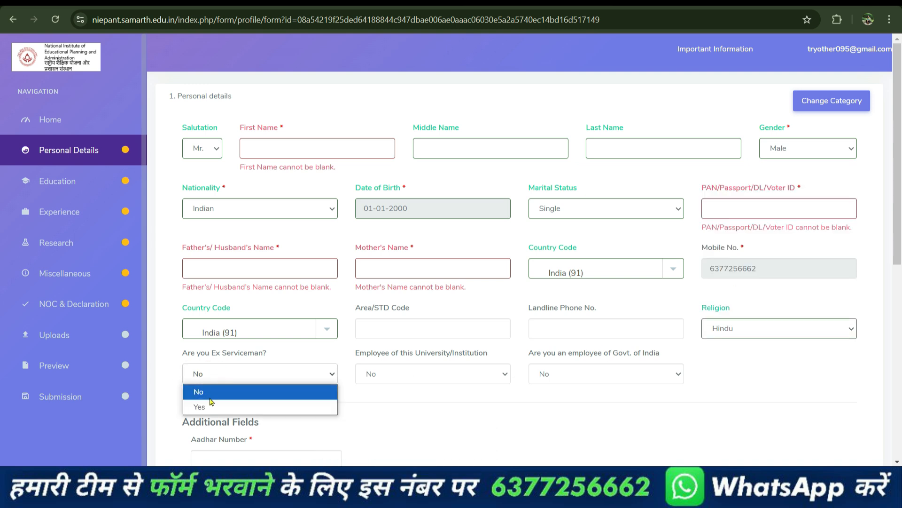
click(216, 396)
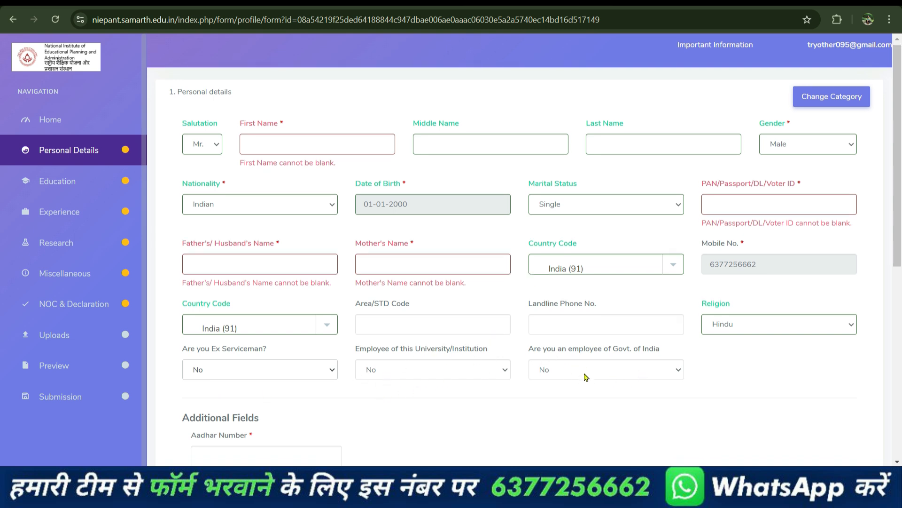
- Go past the Aadhaar number and address lines and set the correspondence address country to India
scroll(586, 379, down, 5)
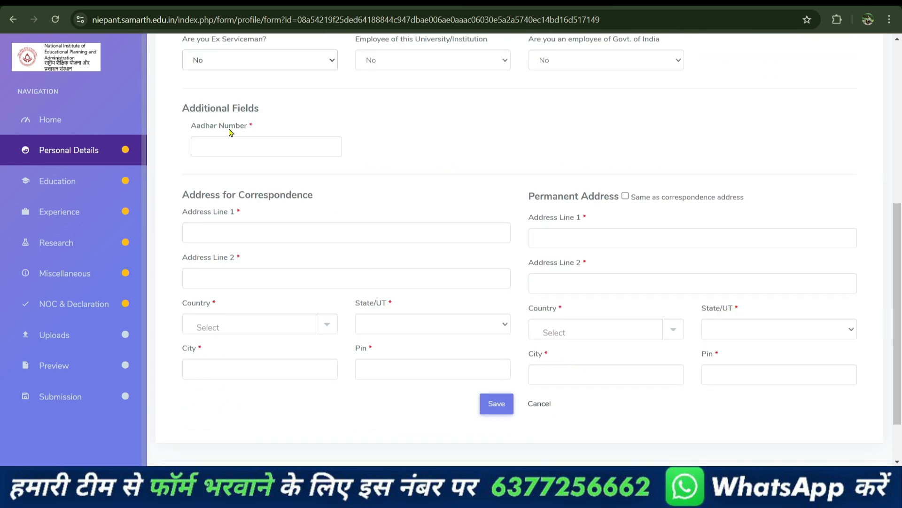
click(211, 142)
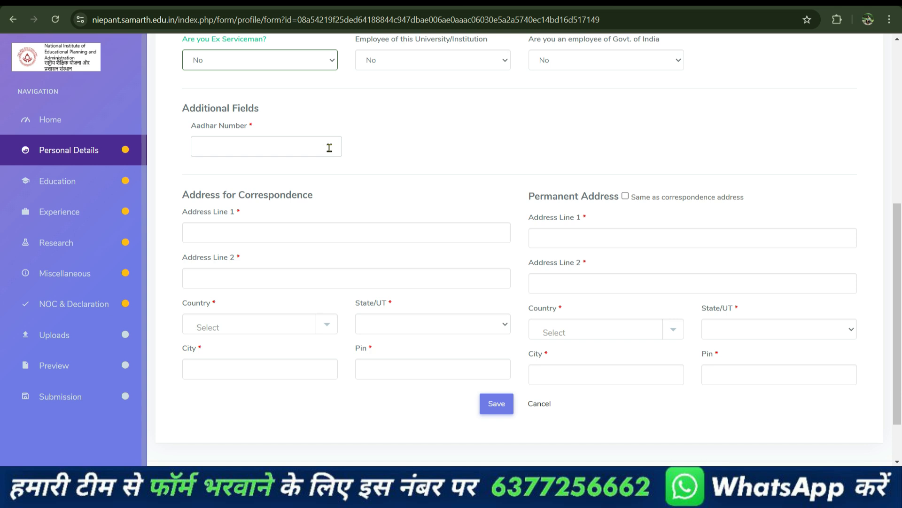
click(210, 236)
click(215, 278)
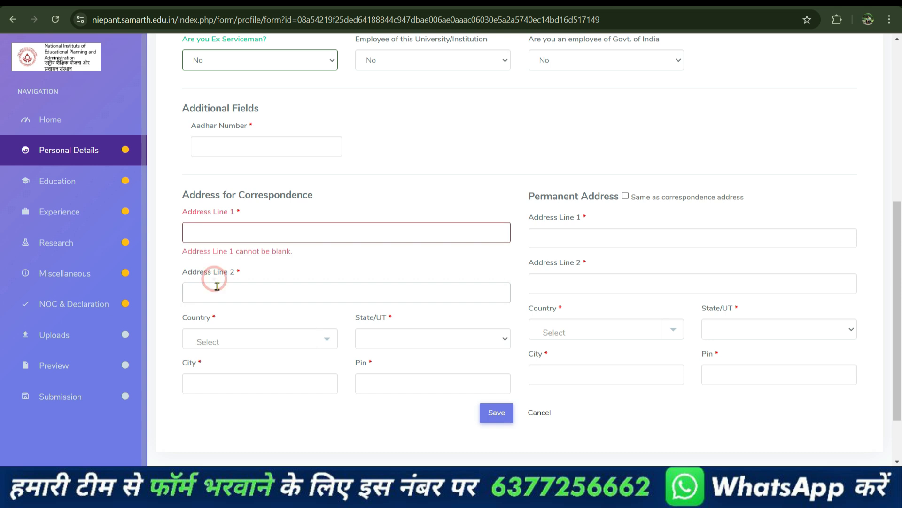
click(305, 271)
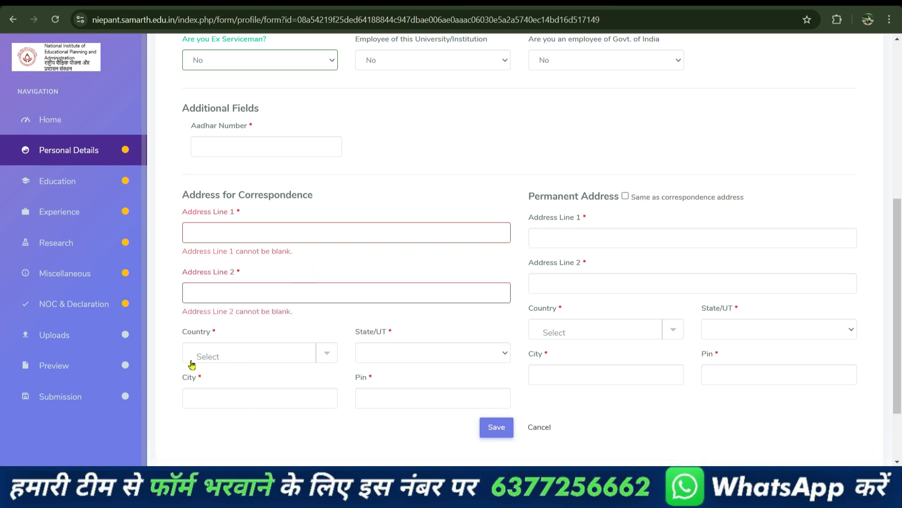
click(213, 355)
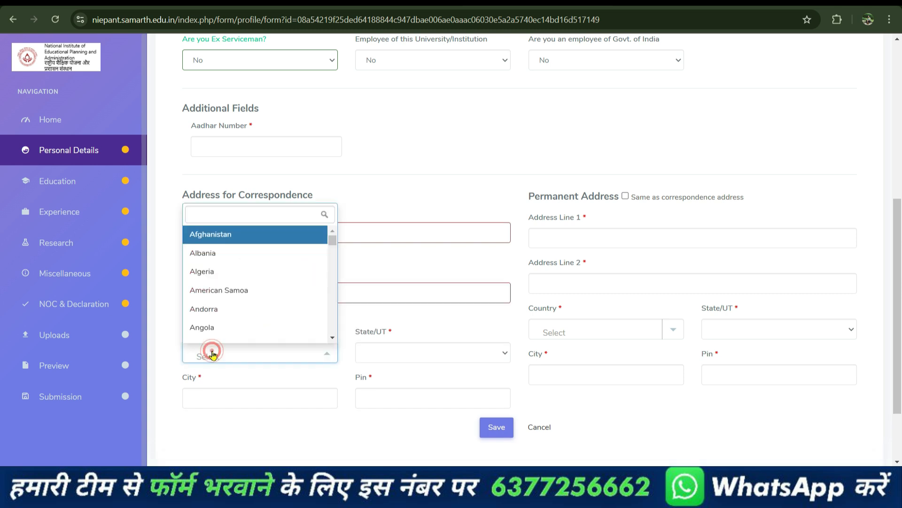
text(indi)
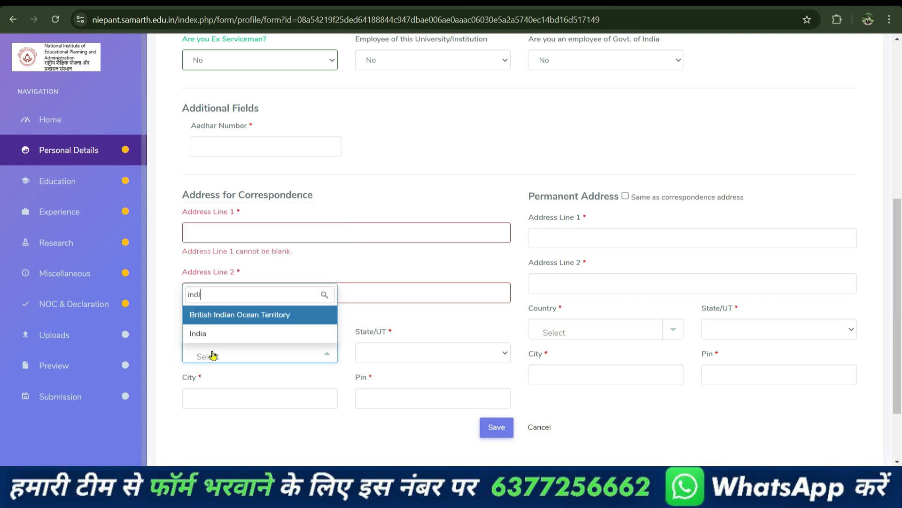
click(212, 334)
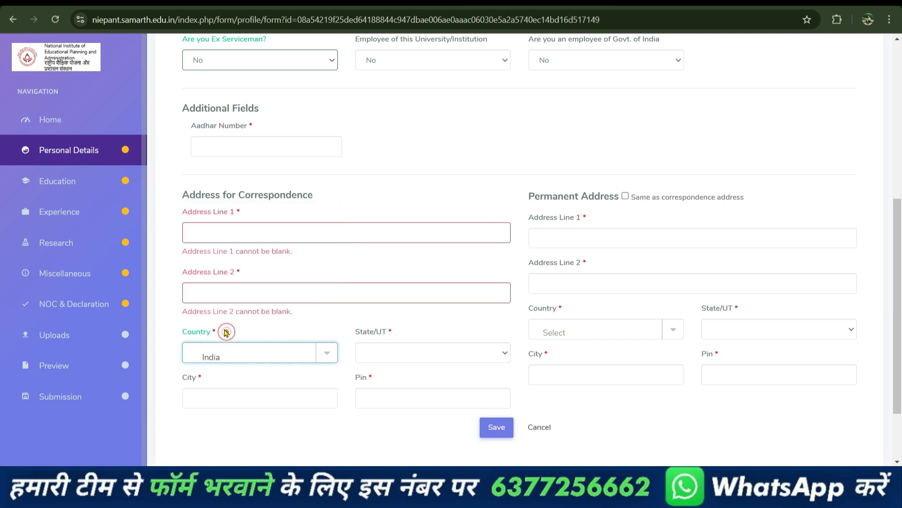
- Set the correspondence address state to Bihar and fill in the applicant's city and postal code
click(382, 347)
scroll(434, 306, down, 1)
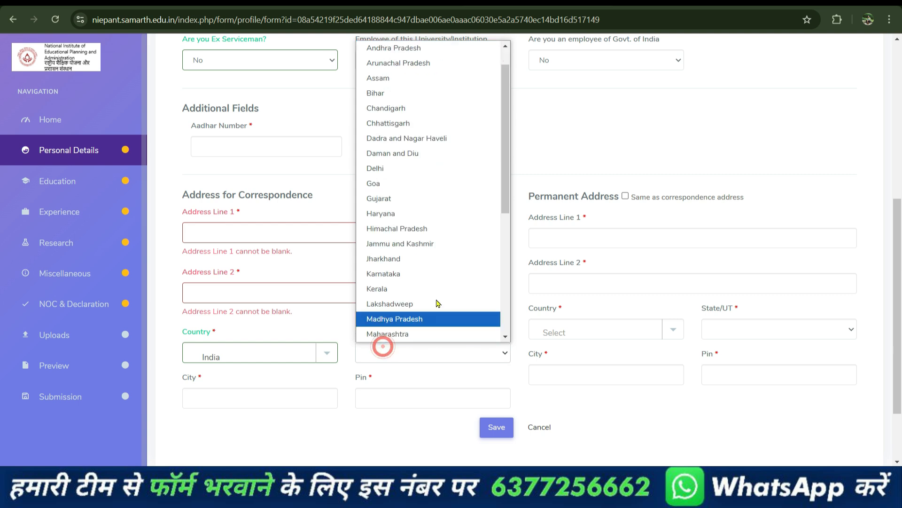
click(403, 90)
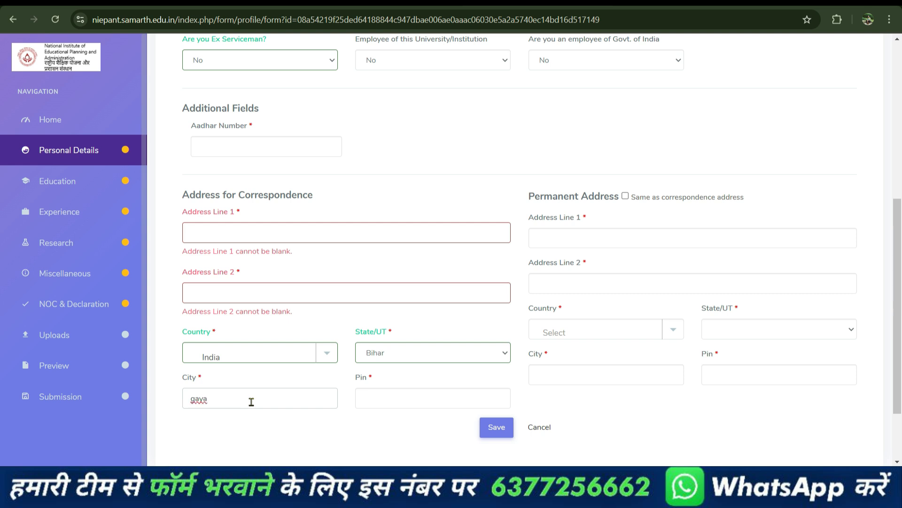
text(gaya)
click(402, 400)
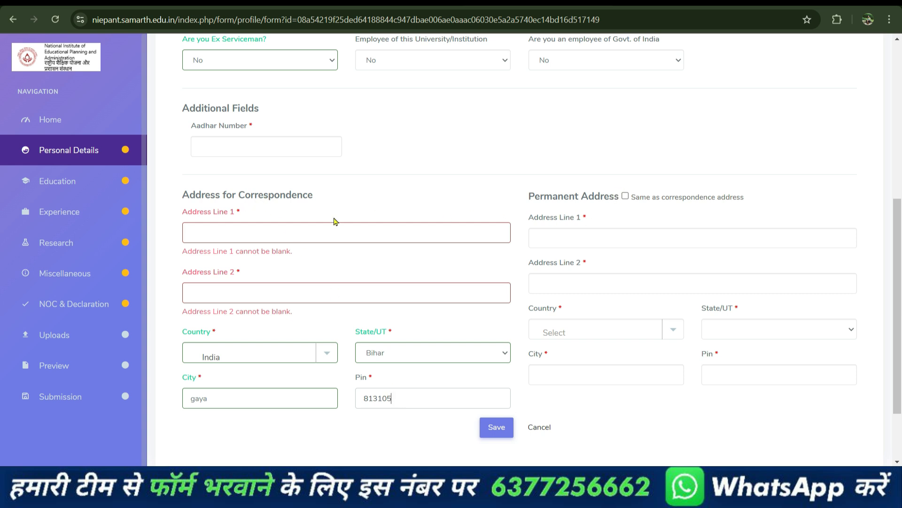
- Mark the permanent address as the same as the correspondence address and save the personal details
click(625, 196)
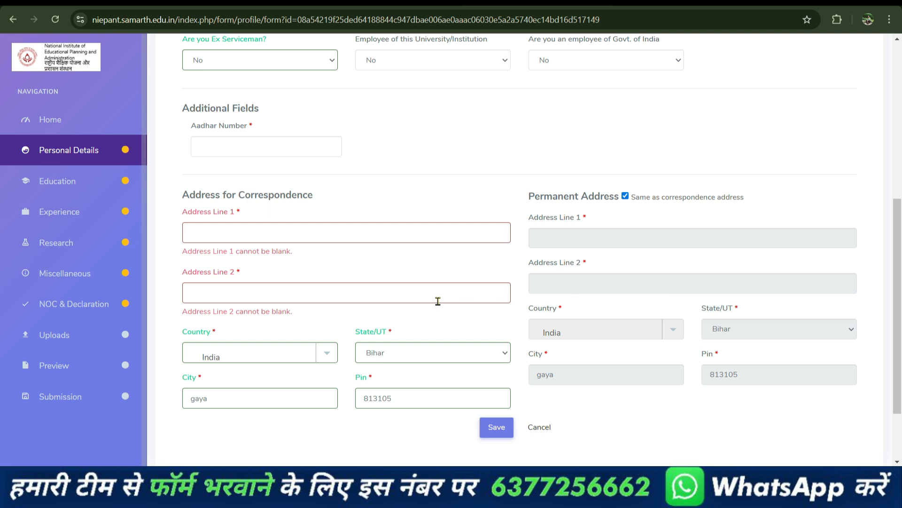
scroll(613, 329, down, 2)
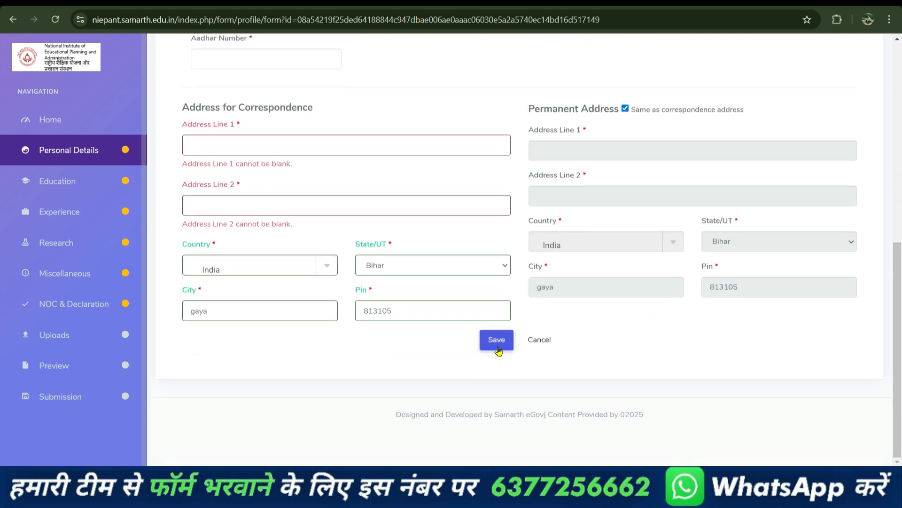
click(497, 349)
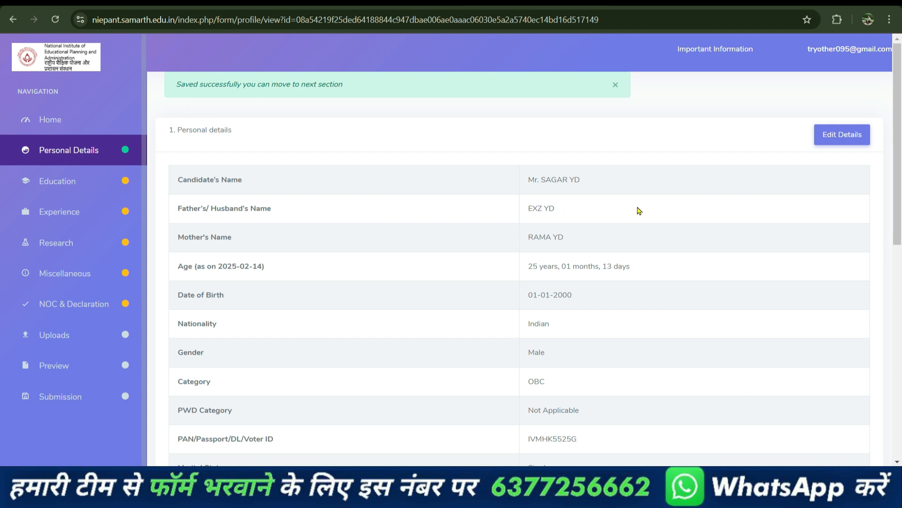
- Review the saved personal details and addresses, and continue to the Education section
scroll(455, 326, down, 9)
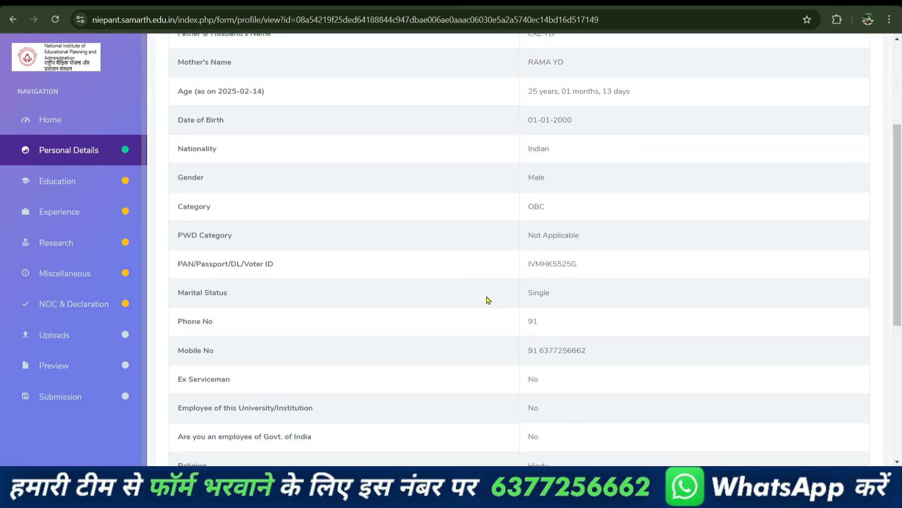
scroll(574, 277, up, 10)
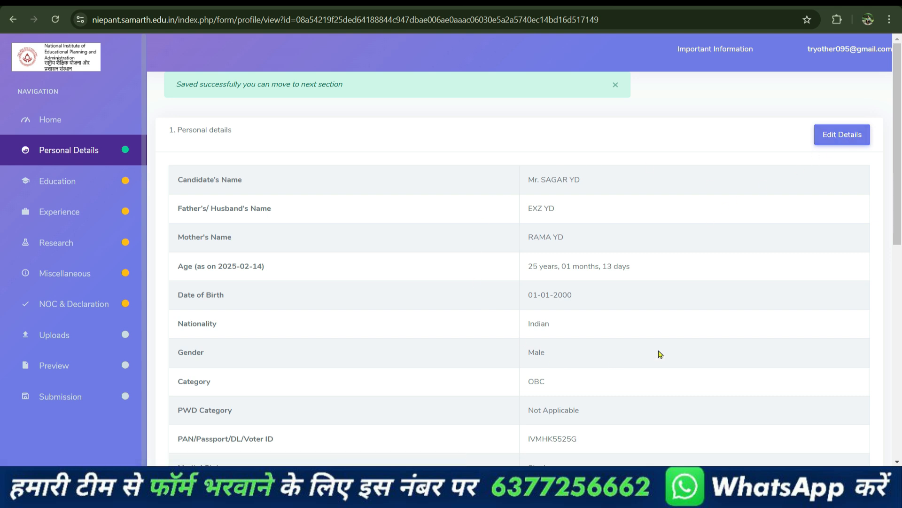
scroll(585, 249, down, 10)
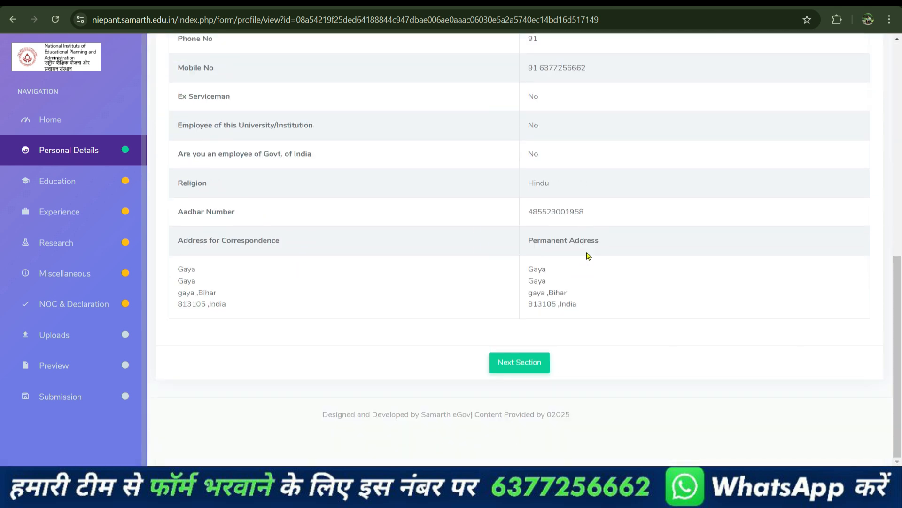
click(506, 371)
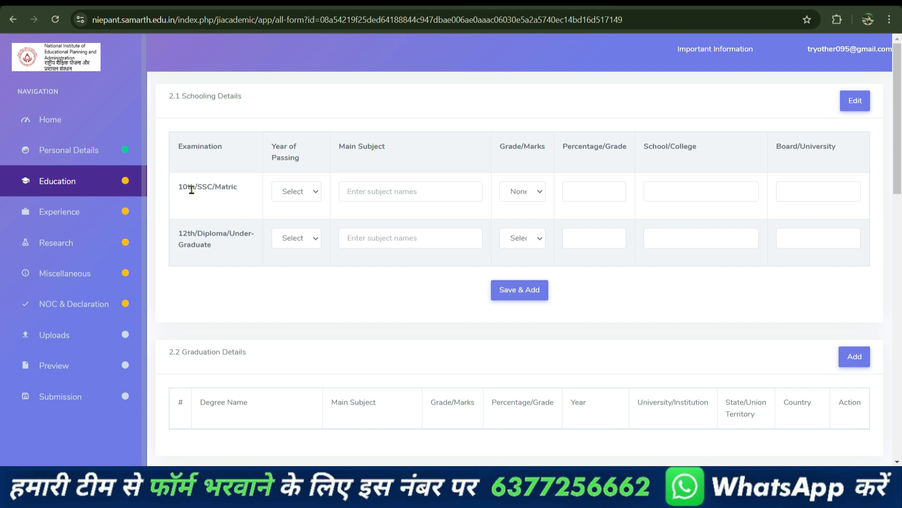
- Set the year of passing for the 10th/SSC/Matric examination to 2016
click(294, 194)
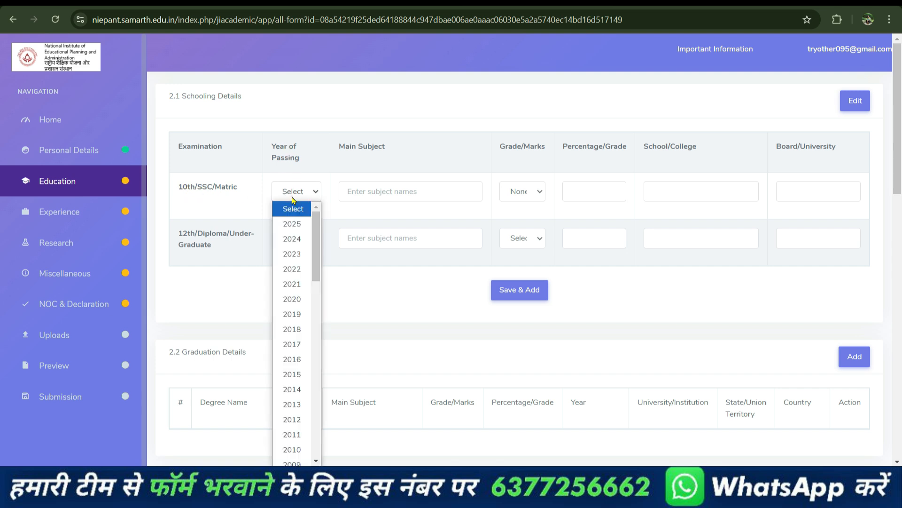
click(296, 359)
click(364, 194)
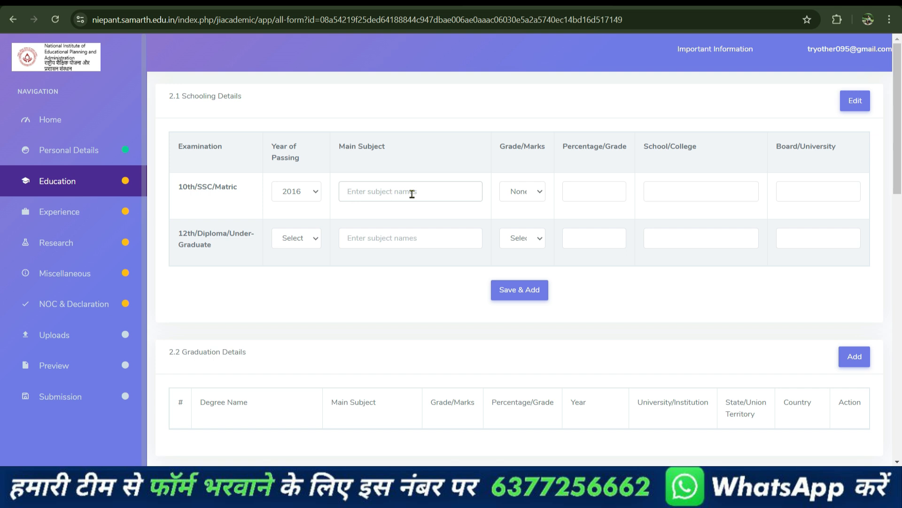
- Record the 10th result as a percentage of 80, with EYZ SCHOOL as the school and BSEB as the board
click(521, 194)
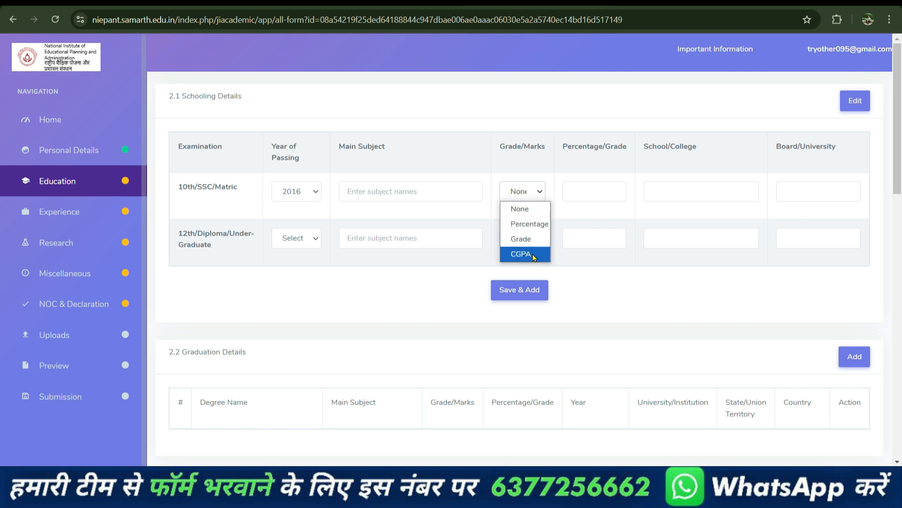
click(528, 223)
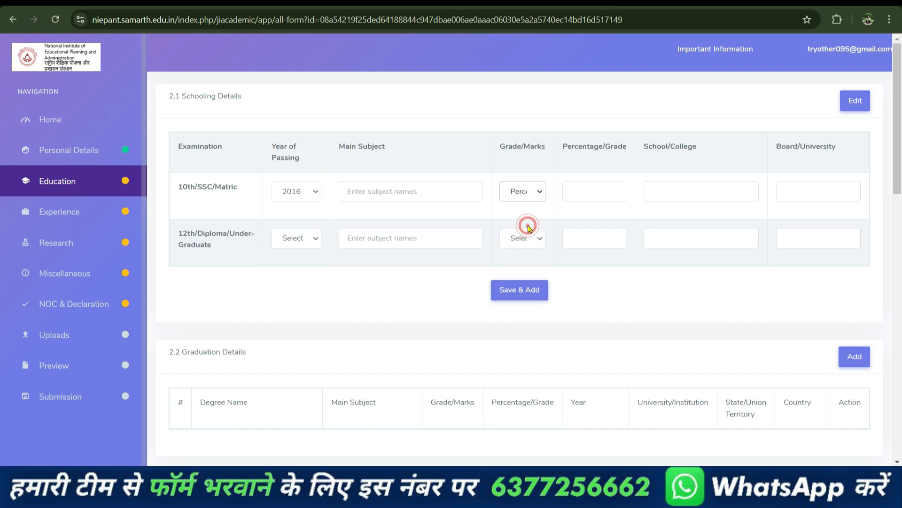
click(571, 194)
text(80)
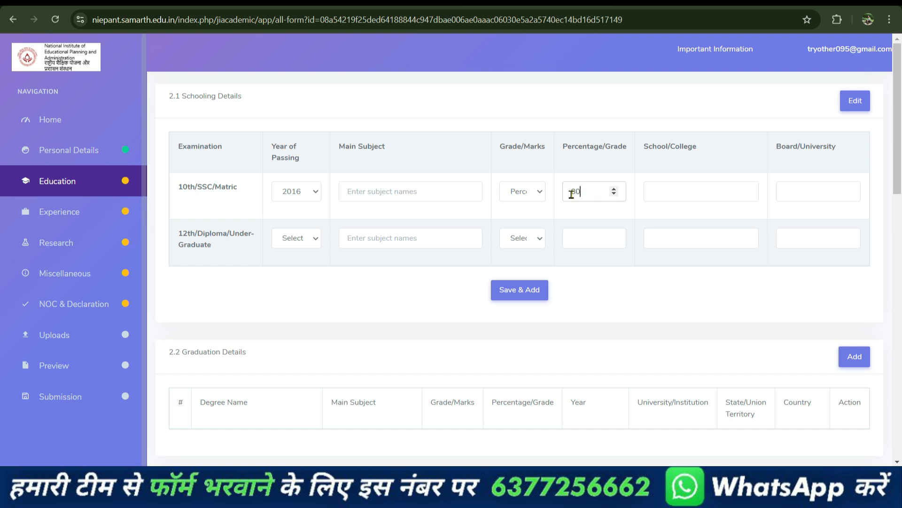
click(683, 189)
click(797, 190)
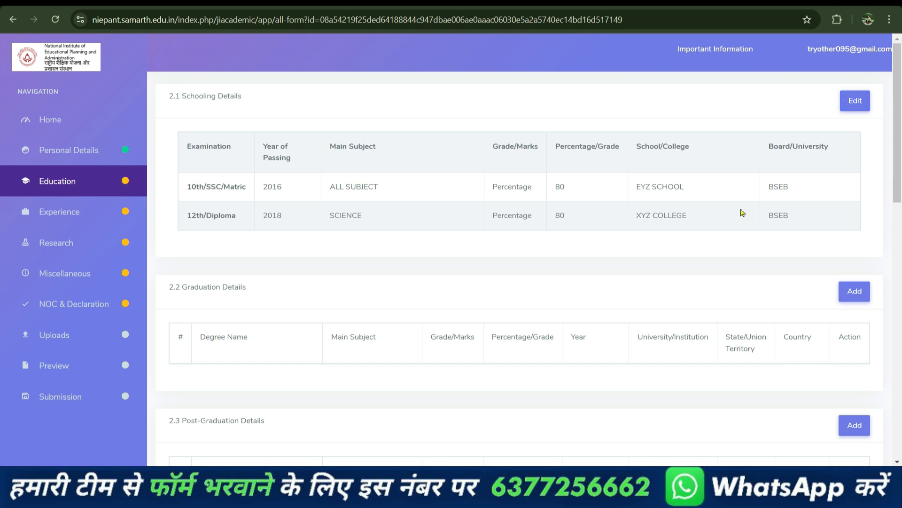
- Leave the graduation, post-graduation, M.Phil., Ph.D. and other qualification tables empty and continue to the Experience section
scroll(564, 258, down, 3)
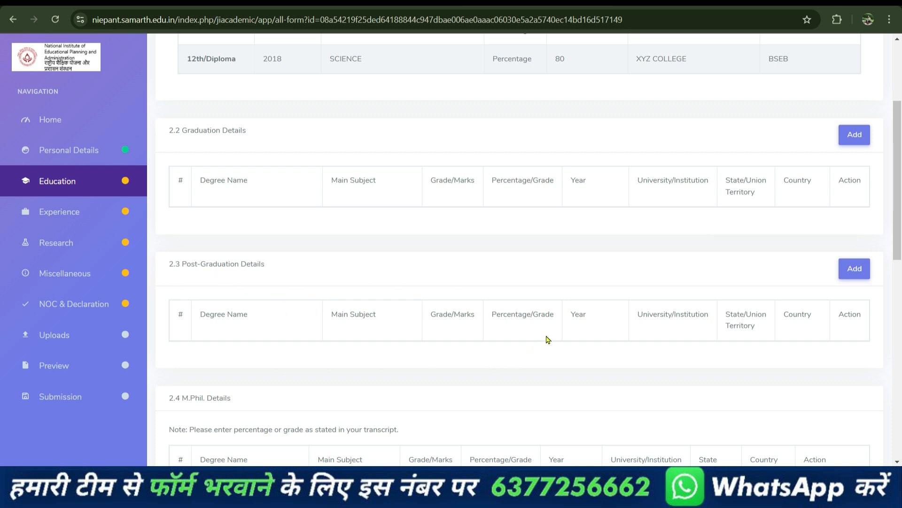
scroll(517, 329, down, 3)
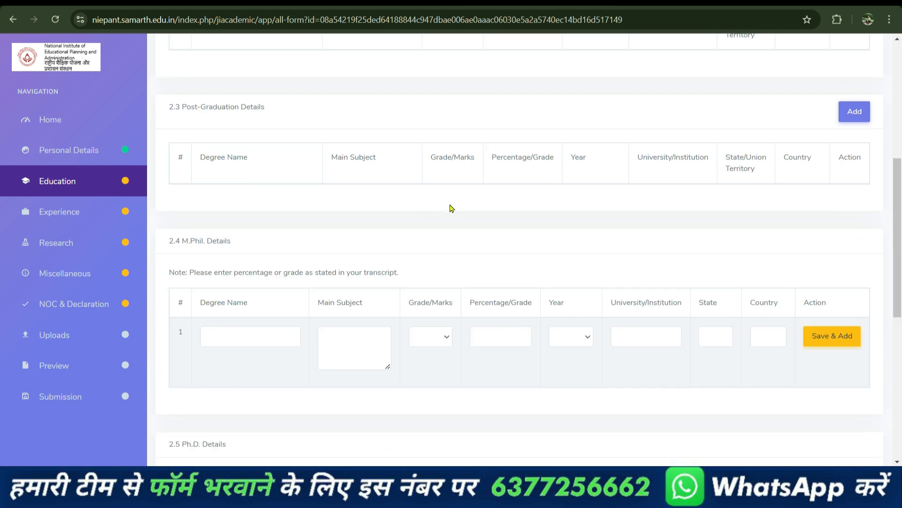
scroll(458, 211, down, 7)
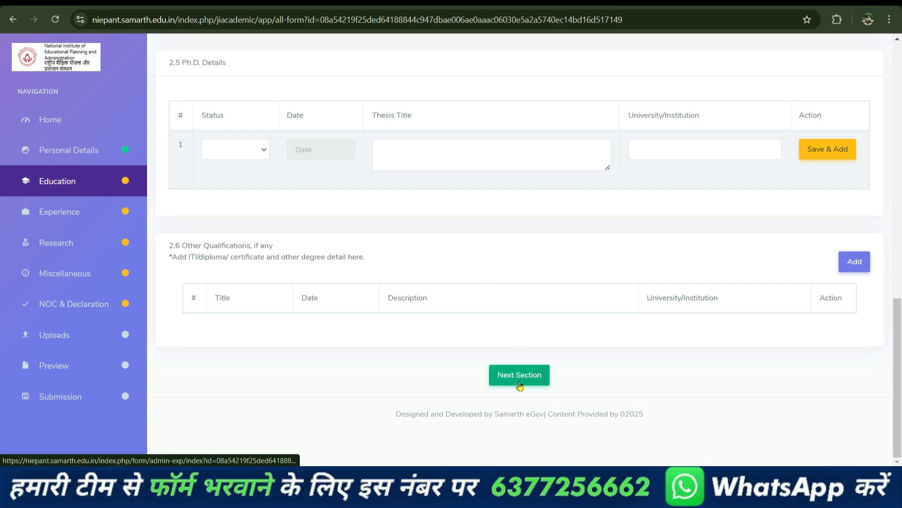
click(528, 385)
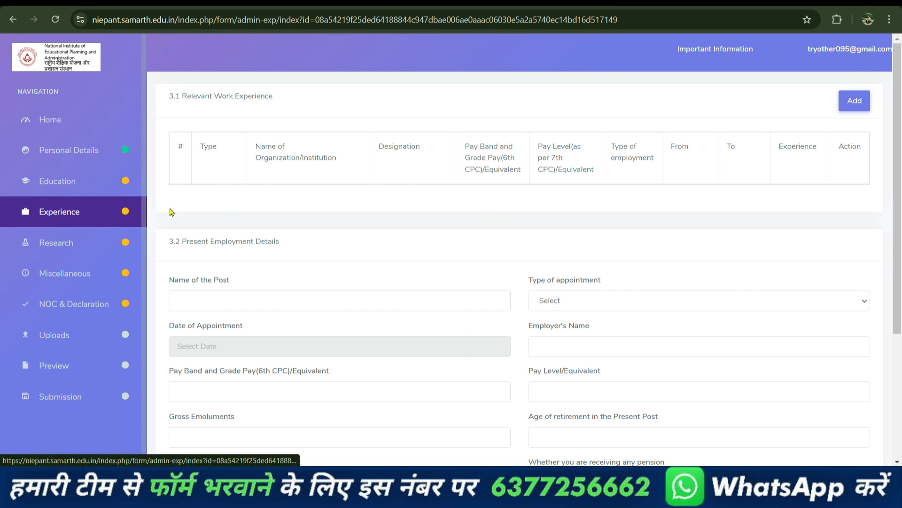
- Look over the work experience and present employment fields, leave them blank and continue to the Research section
scroll(437, 407, down, 4)
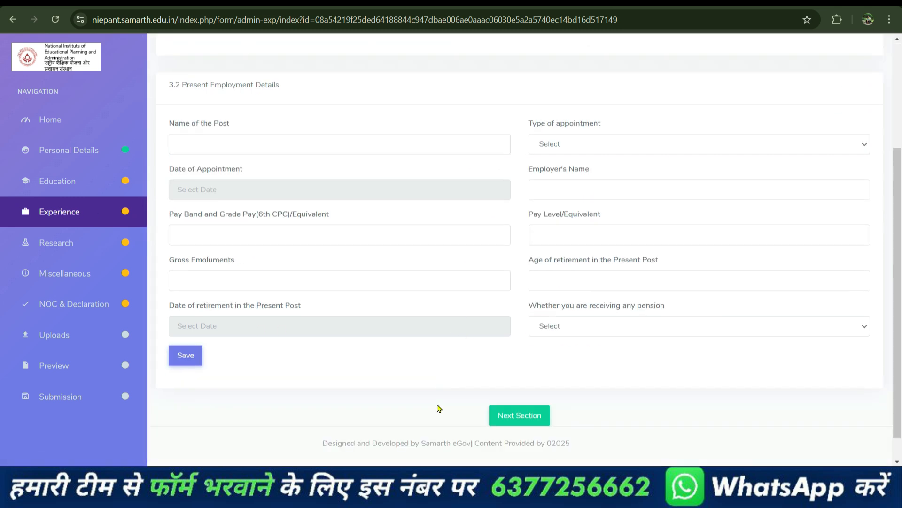
scroll(663, 280, up, 4)
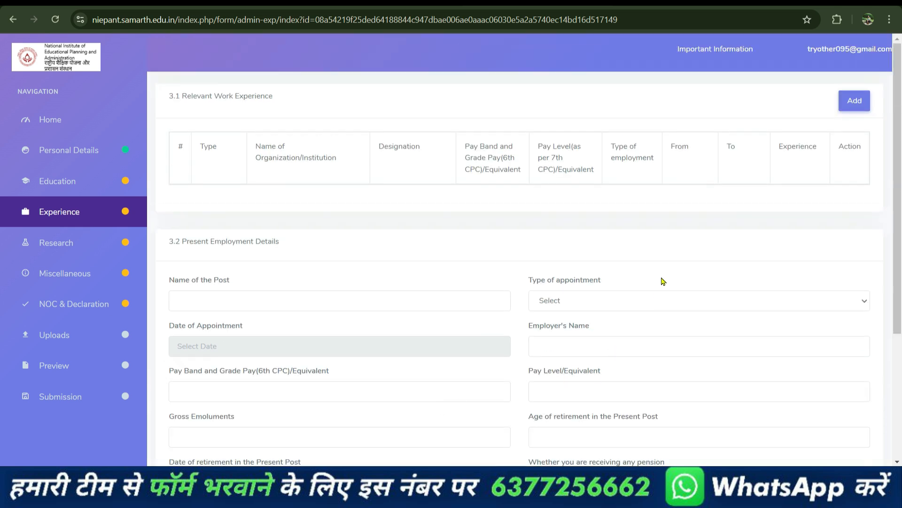
scroll(631, 356, down, 4)
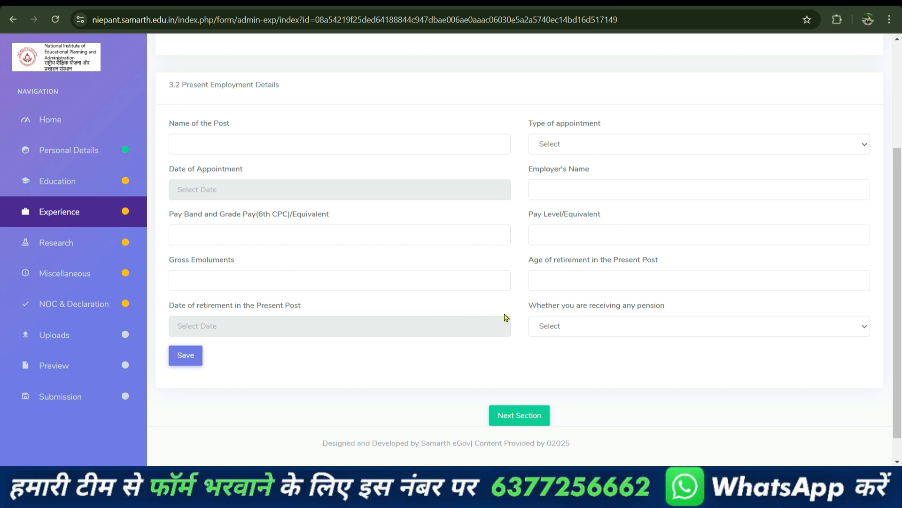
click(530, 425)
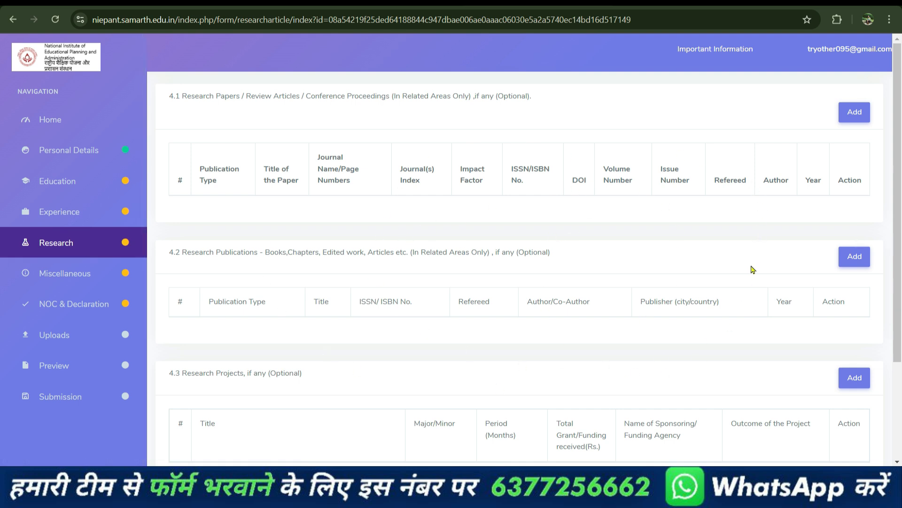
- Skip the optional research entries and set the time required for joining to 15 days in the miscellaneous information
scroll(633, 374, down, 3)
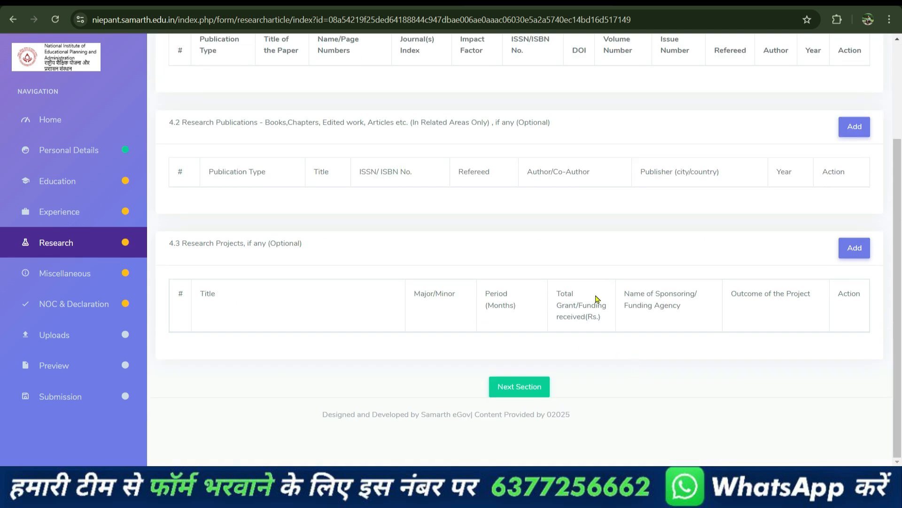
click(527, 392)
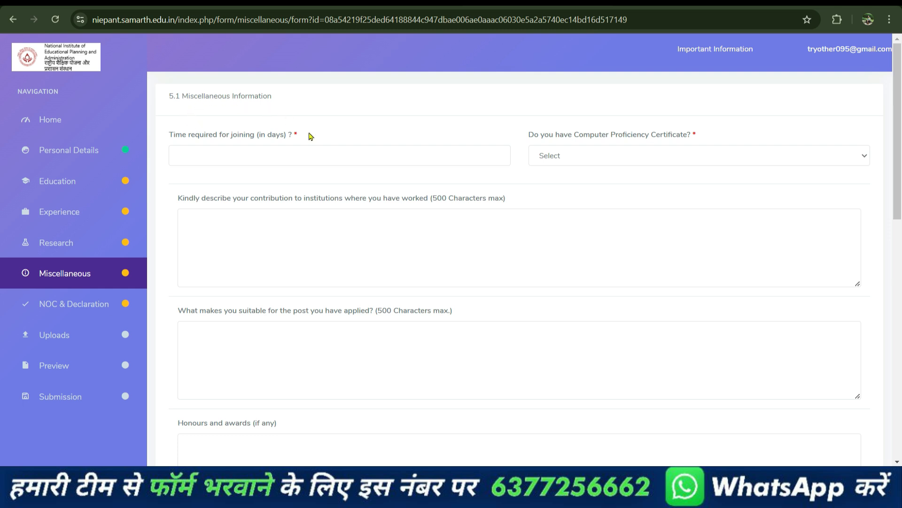
click(215, 156)
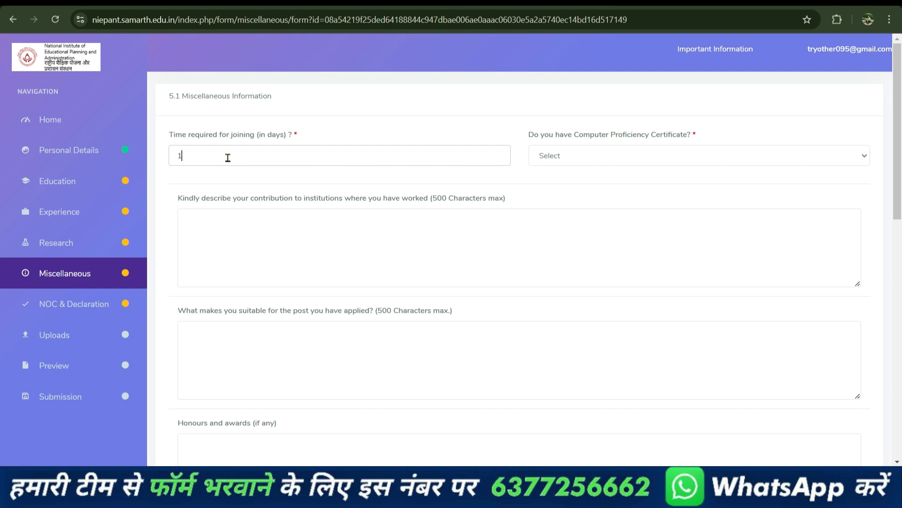
text(15)
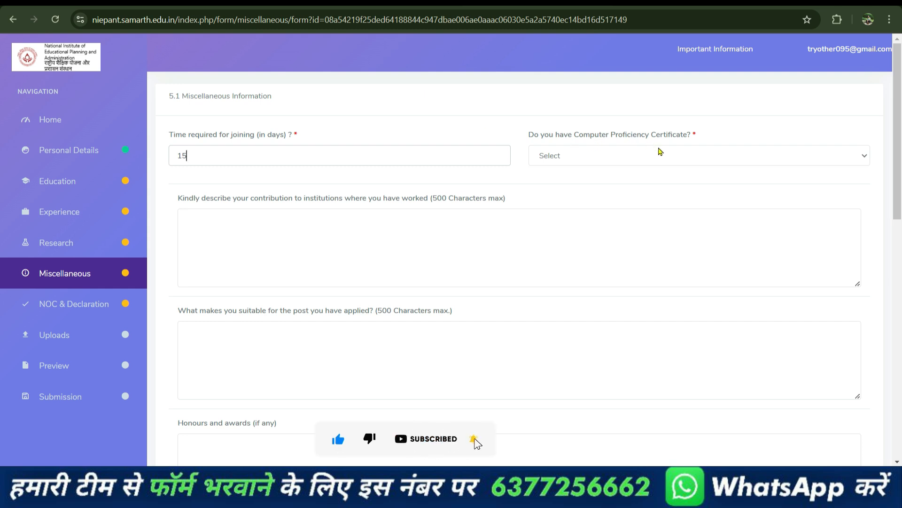
- Set the Computer Proficiency Certificate answer to Yes, leave the description boxes blank, and answer No to all five disclosure questions
click(636, 156)
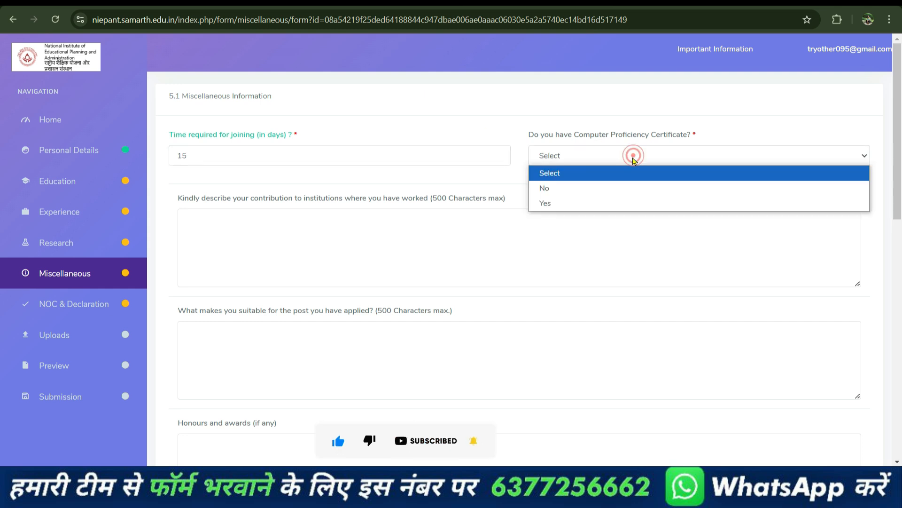
click(564, 204)
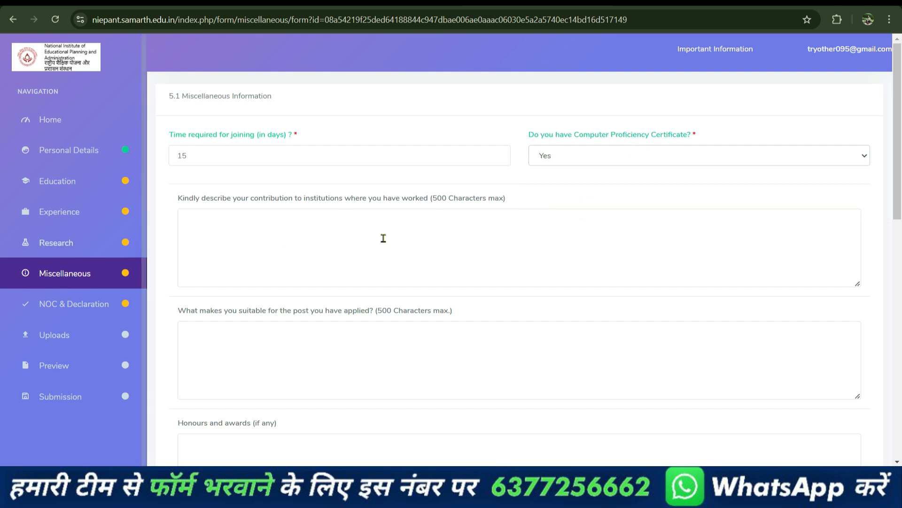
scroll(402, 309, down, 6)
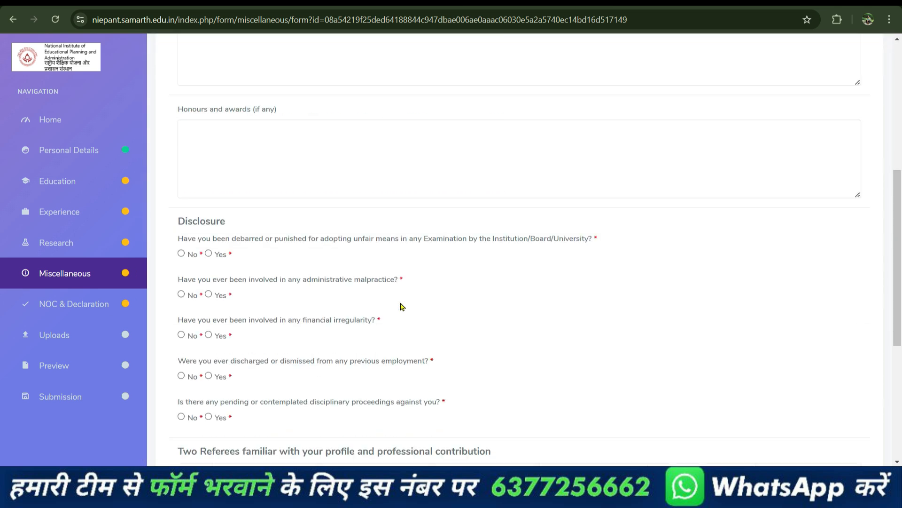
scroll(402, 307, down, 3)
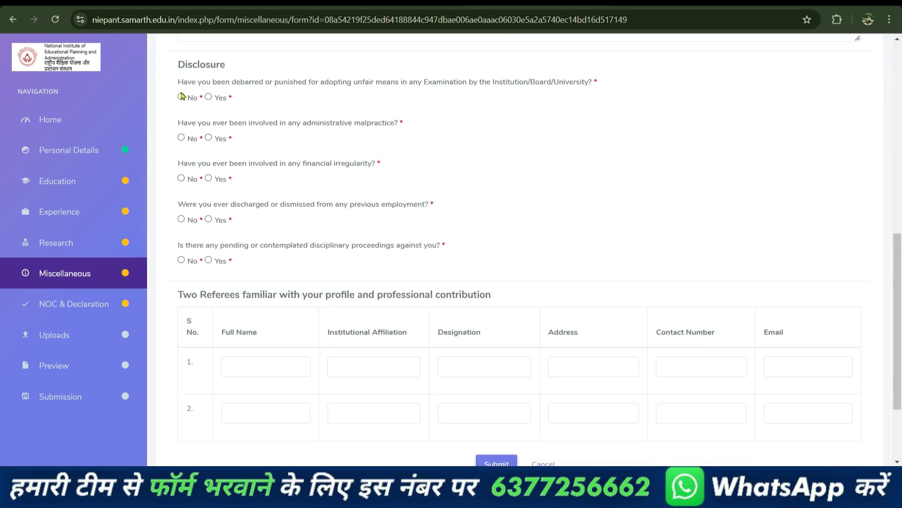
click(181, 97)
click(181, 137)
click(181, 177)
click(181, 219)
click(181, 259)
- Fill in both referees' full names, affiliations (FRIEND, school teacher), designation as teacher, addresses, contact numbers and e-mails, and submit the miscellaneous information
scroll(269, 254, down, 2)
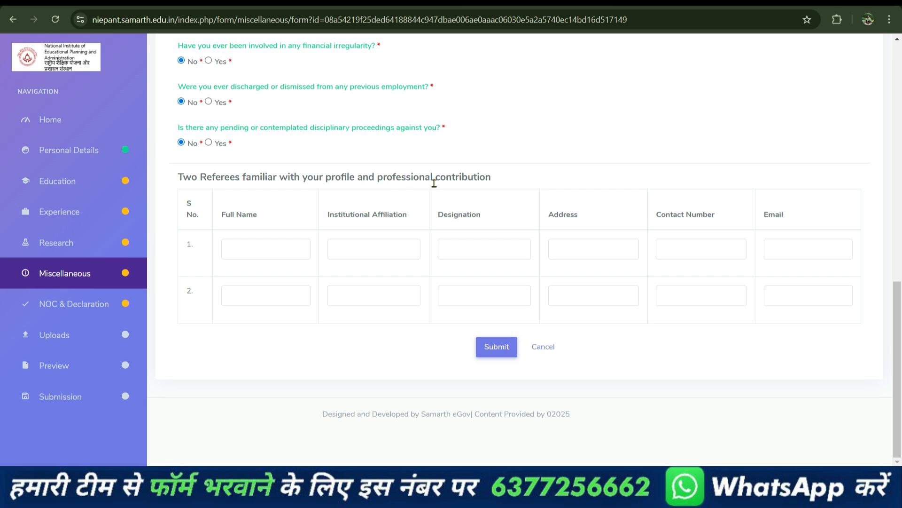
double_click(249, 178)
click(255, 245)
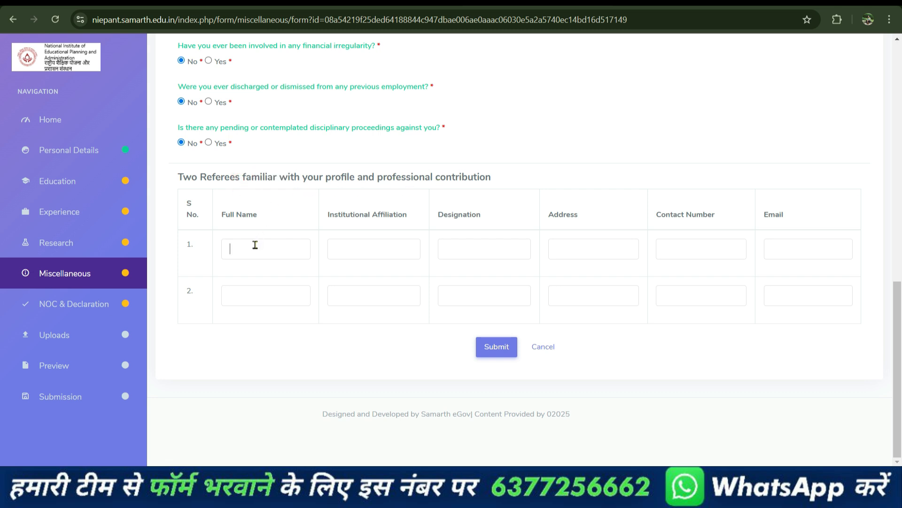
click(284, 209)
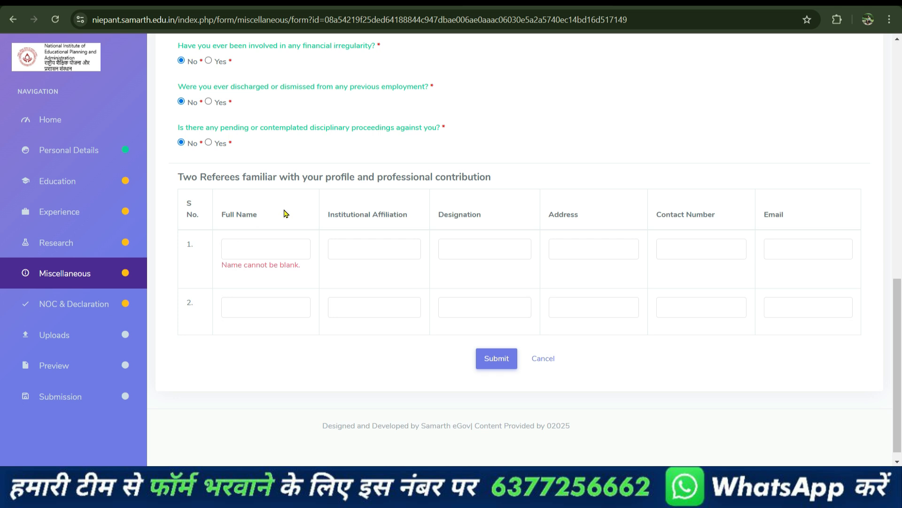
click(272, 247)
click(371, 254)
click(471, 250)
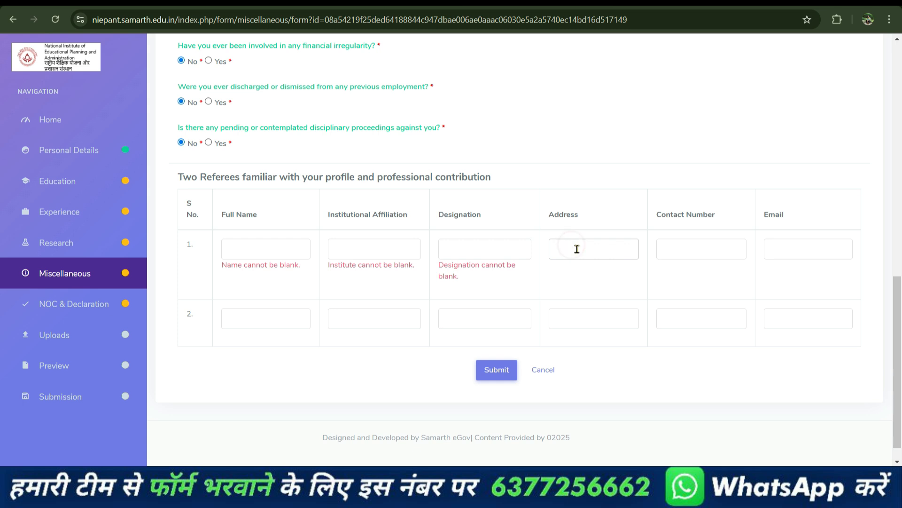
click(679, 245)
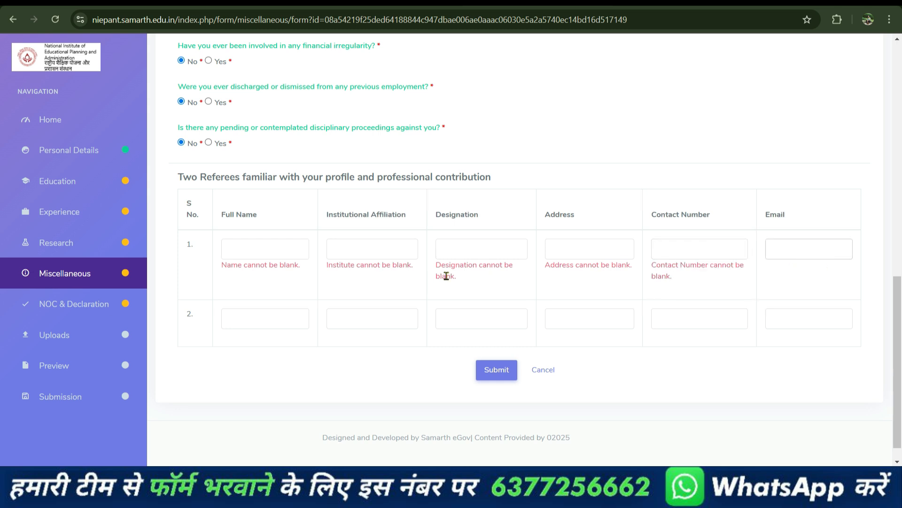
click(229, 319)
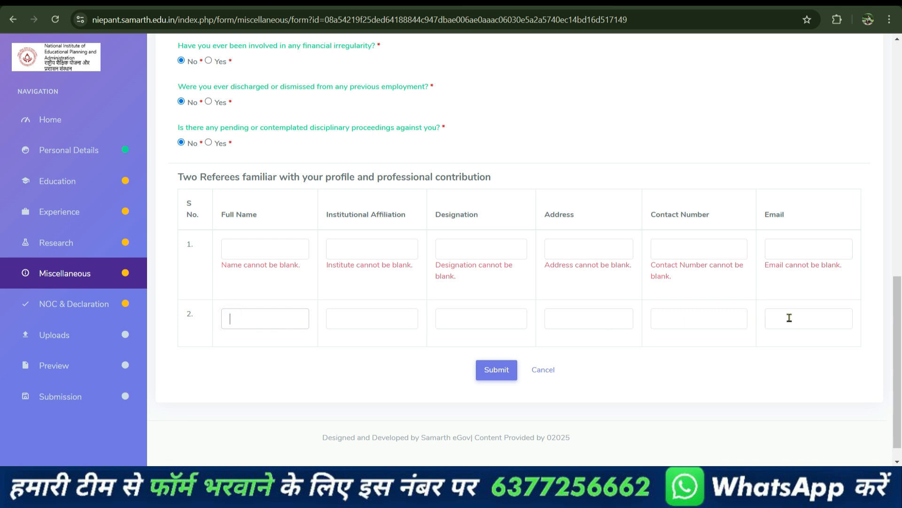
click(497, 370)
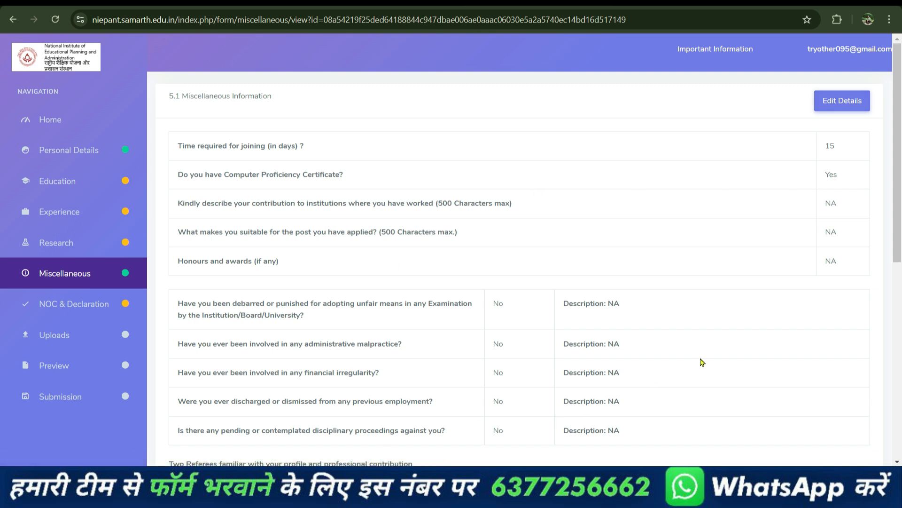
- Leave the languages known empty, mark the No Objection Certificate as not available, and save the declaration to proceed to the Uploads section
scroll(768, 231, down, 8)
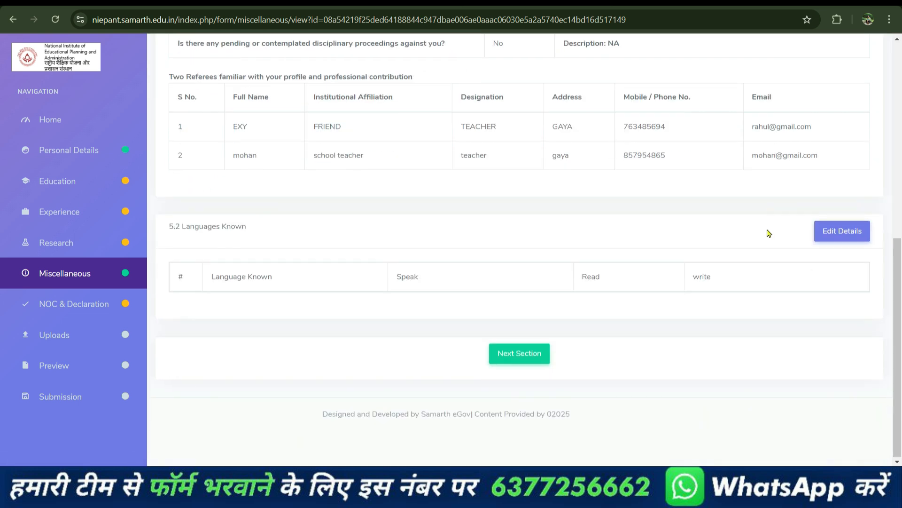
click(545, 360)
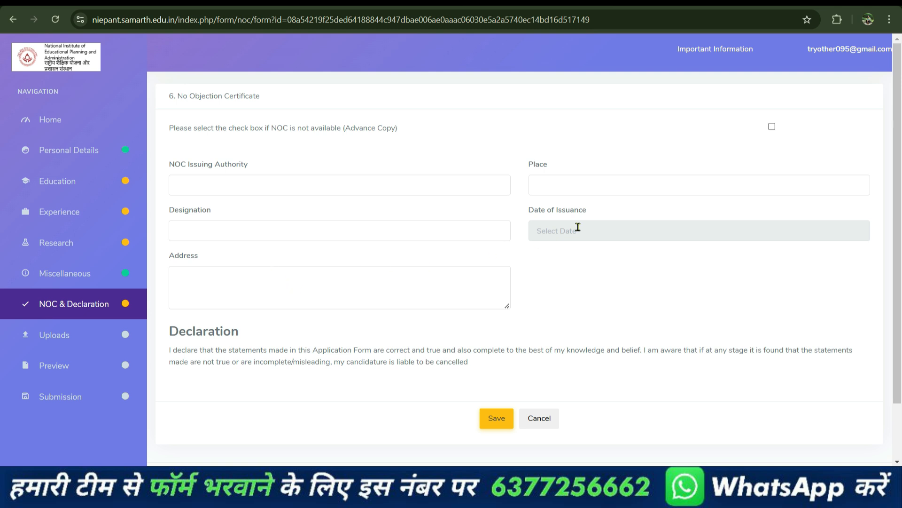
click(772, 127)
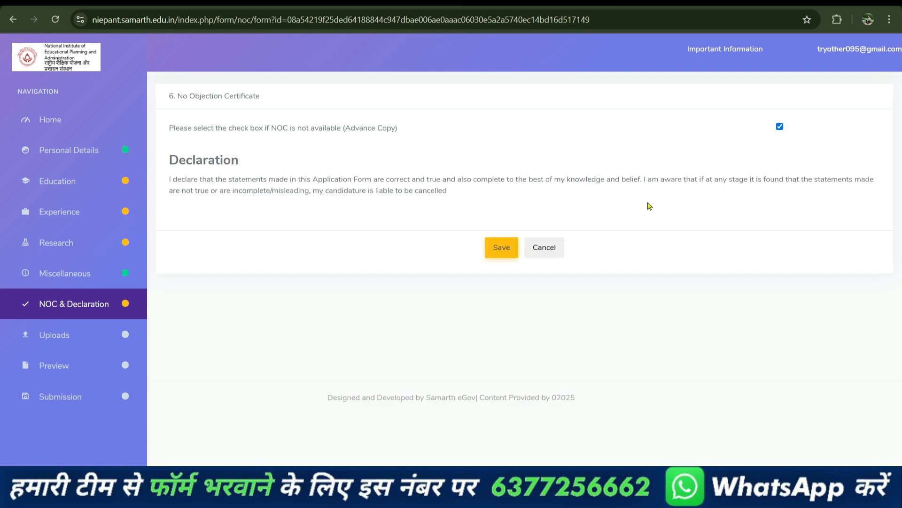
click(501, 250)
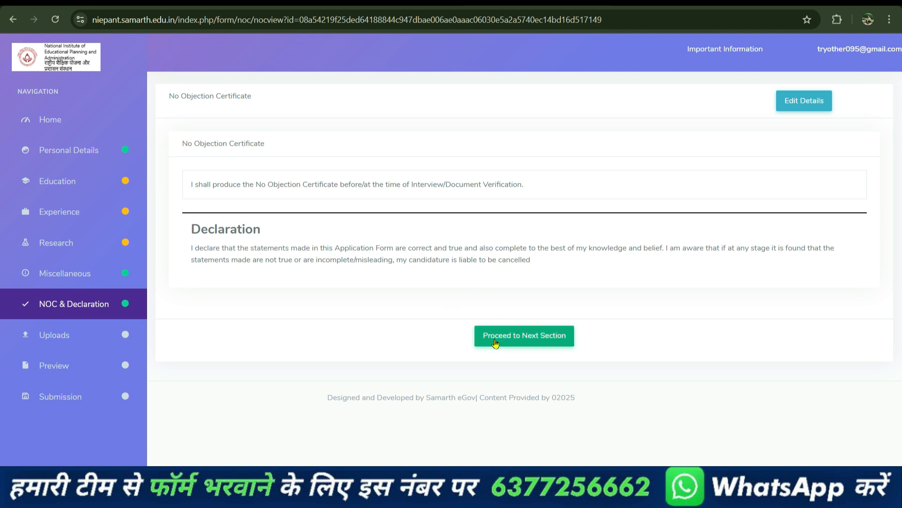
click(554, 338)
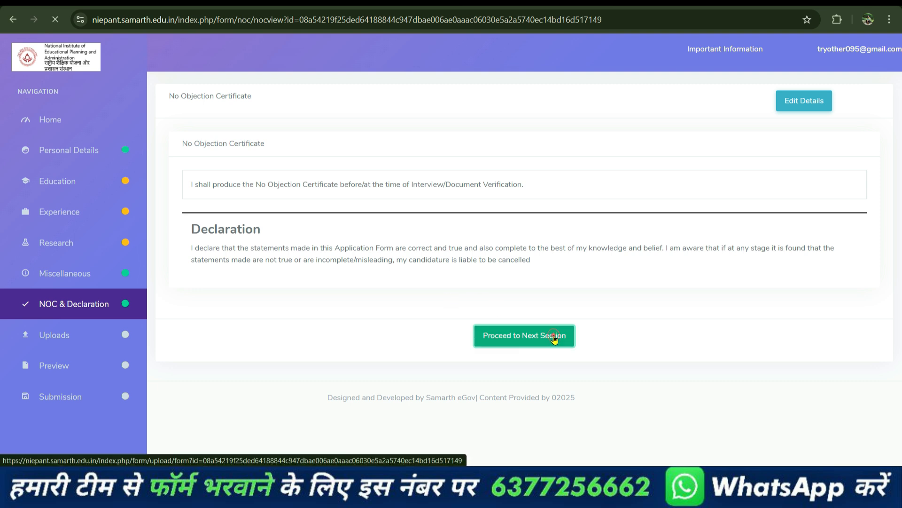
- Review the required personal, academic and experience documents in the Uploads section, including the accepted file formats and size limits
scroll(555, 340, down, 3)
scroll(555, 338, down, 3)
scroll(566, 336, up, 6)
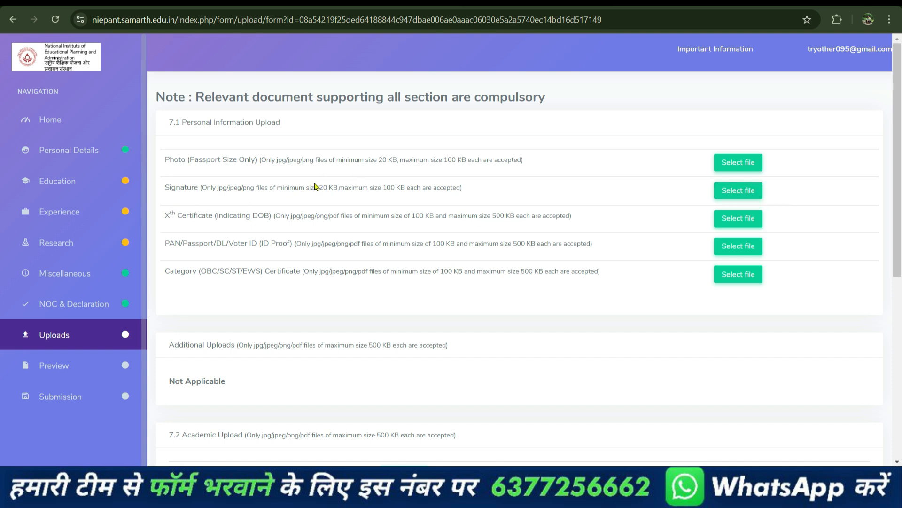
drag(318, 189, 407, 200)
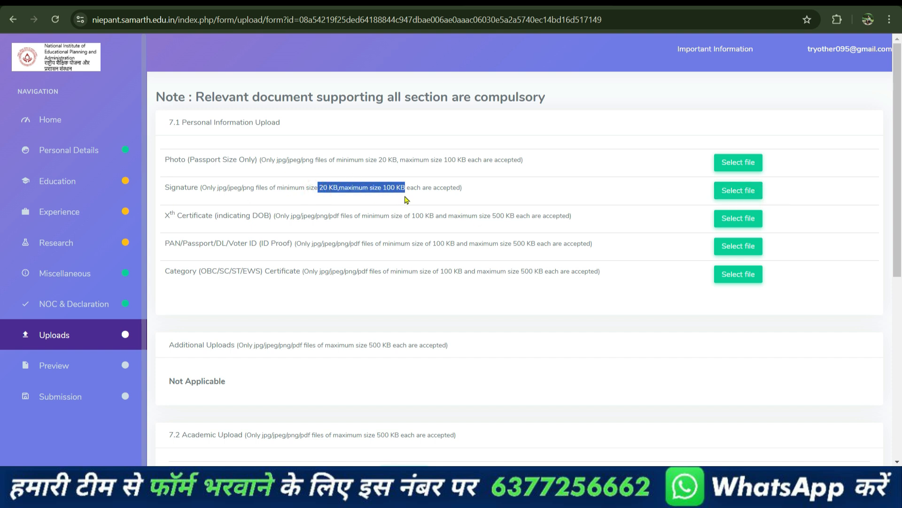
click(493, 189)
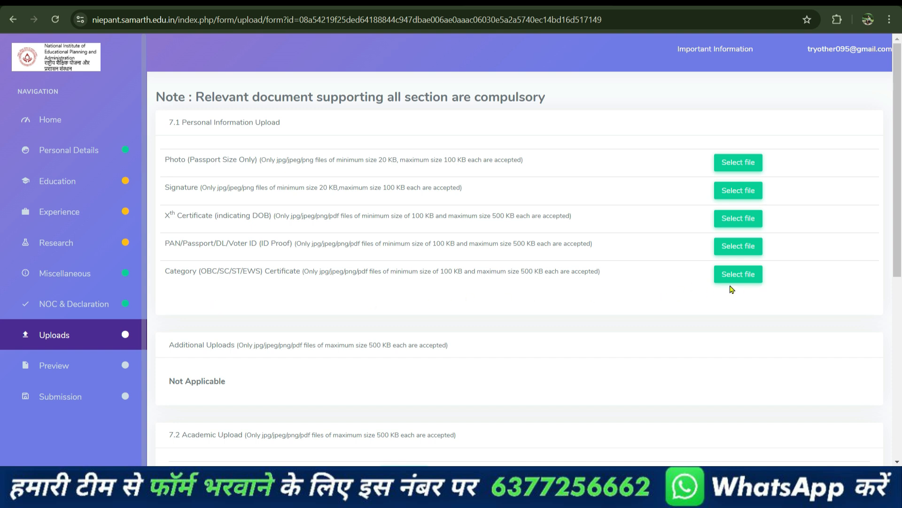
scroll(731, 289, down, 7)
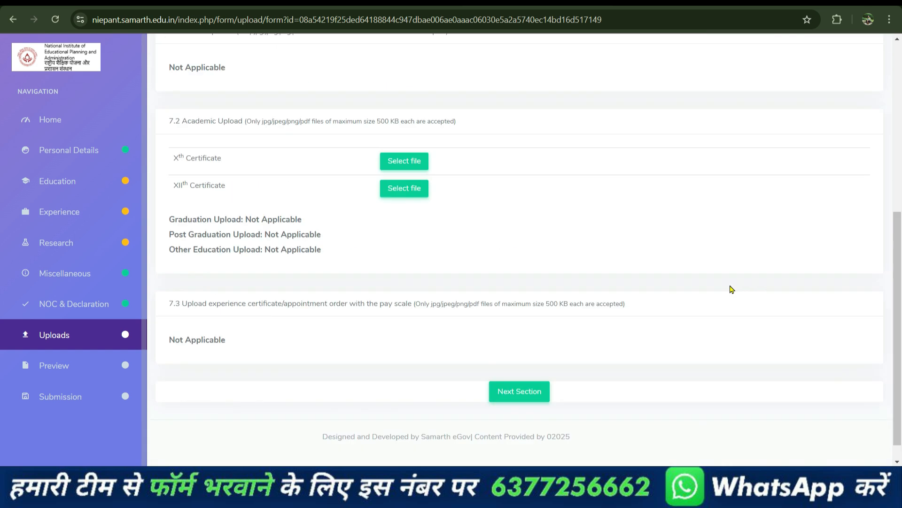